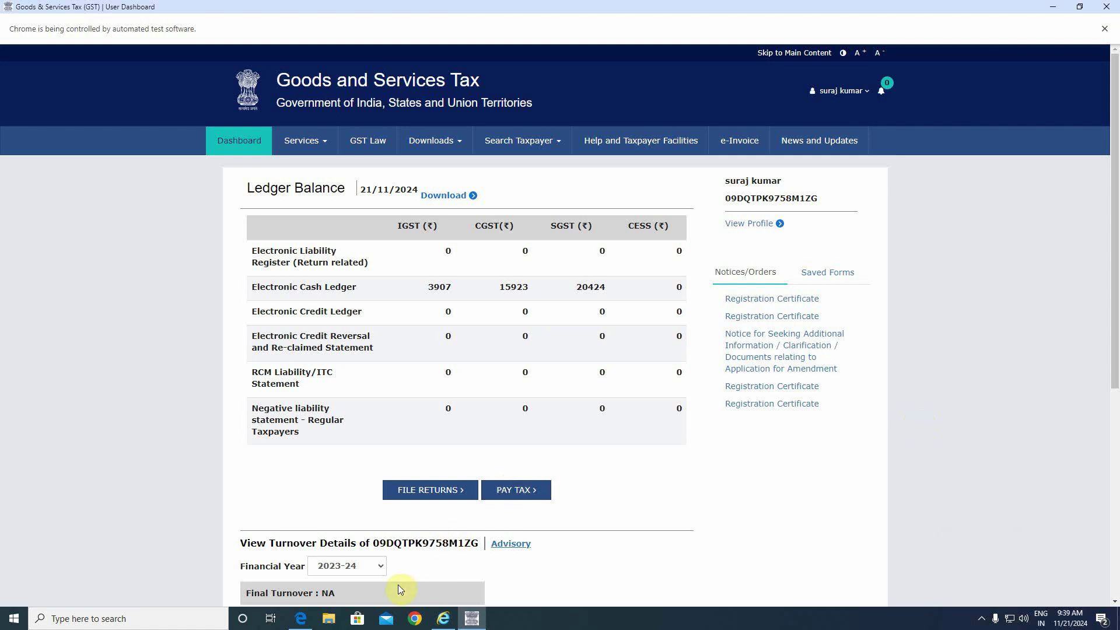
Step: Switch to DRC_03 1st.pdf in Edge and draw red check marks beside the form title and below the payment table
click(301, 618)
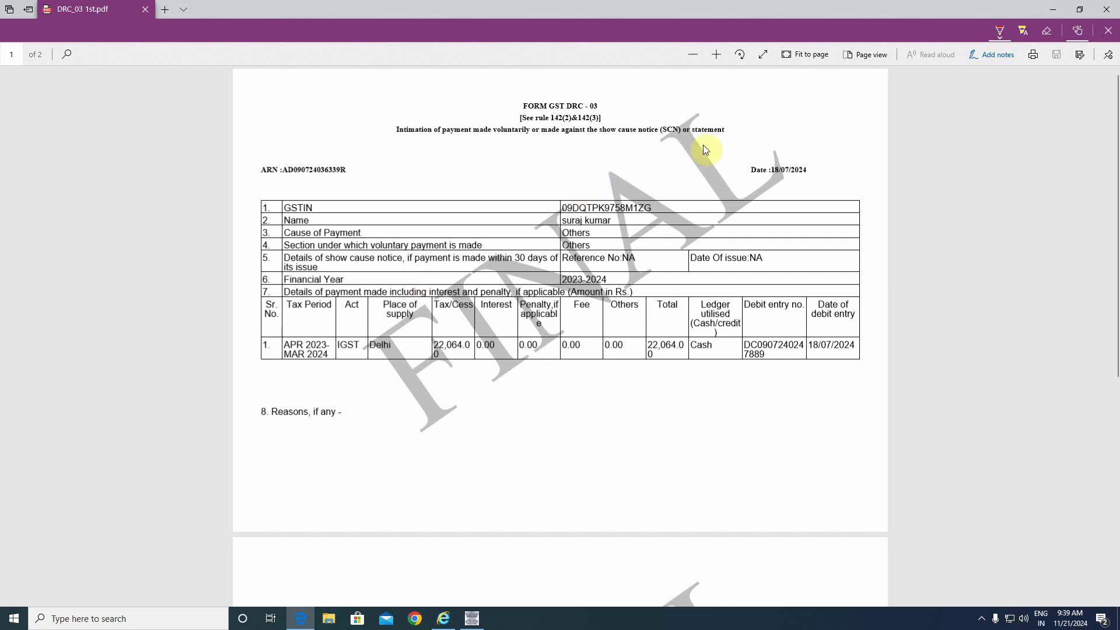
click(611, 111)
drag(611, 111, 700, 86)
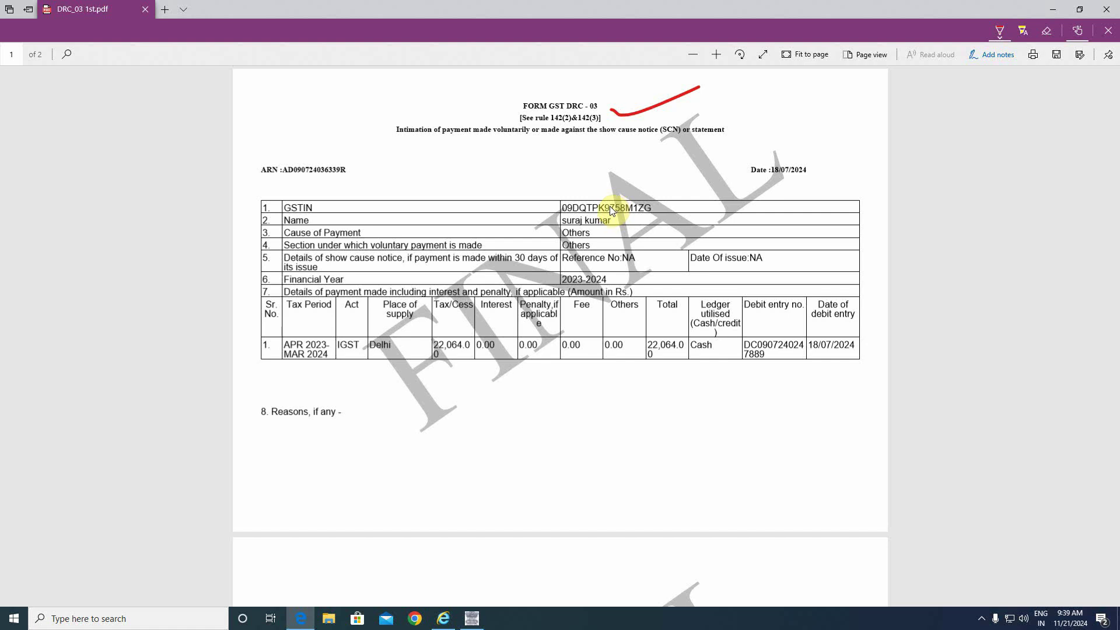
scroll(483, 417, down, 5)
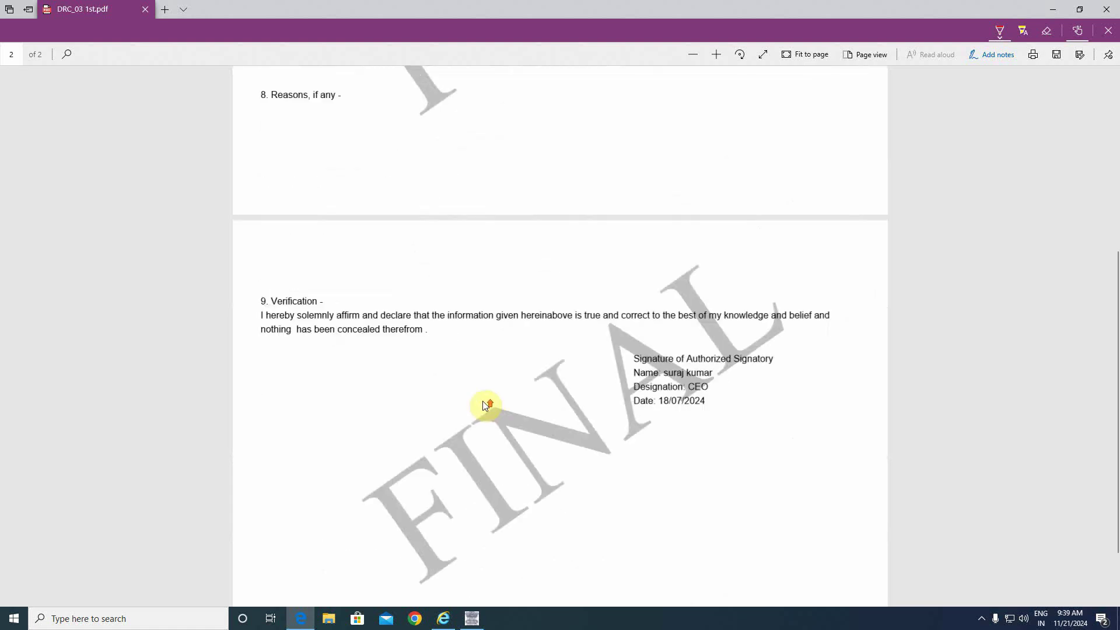
scroll(487, 405, up, 4)
drag(461, 359, 689, 325)
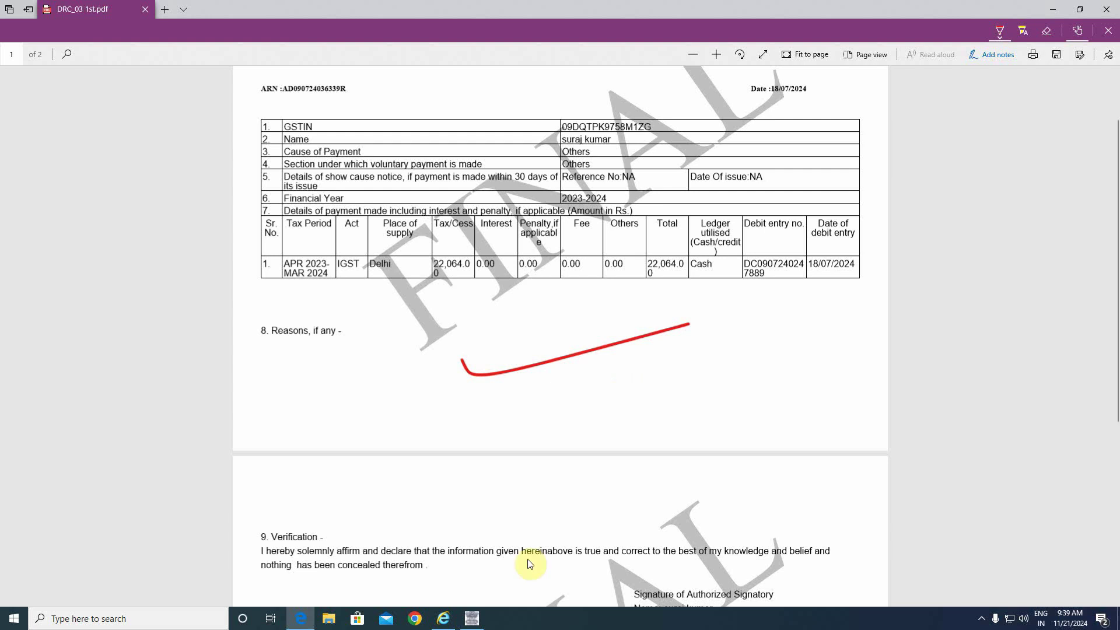
Step: Return to the GST portal and start a new application of type Adjustment of Payment made through DRC 03 - Form GST DRC 03A
click(472, 619)
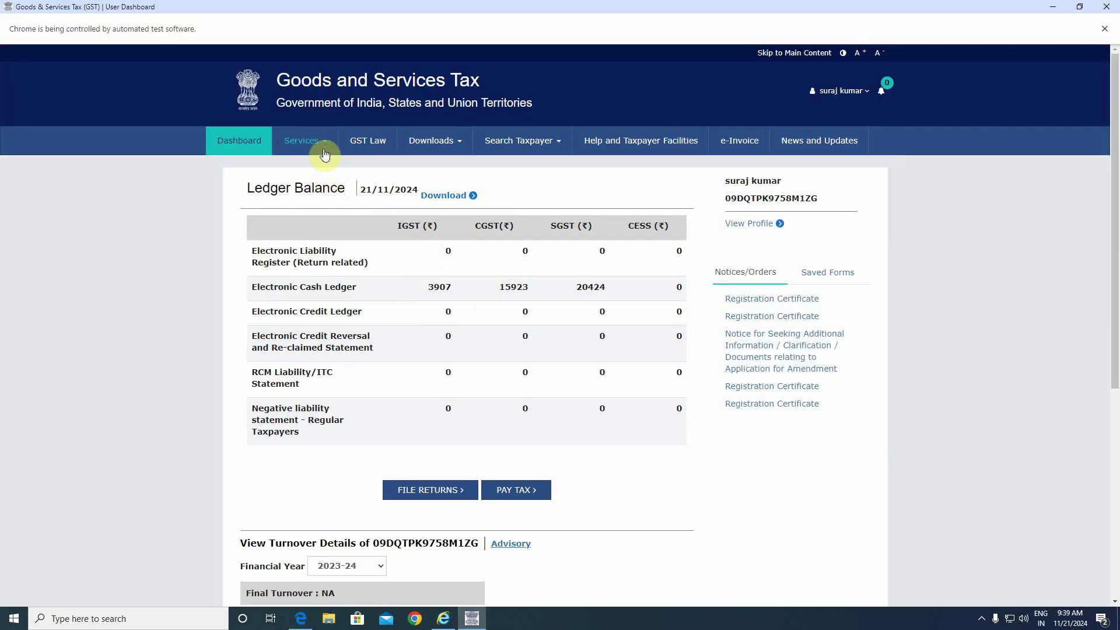
mouse_move(315, 141)
mouse_move(482, 170)
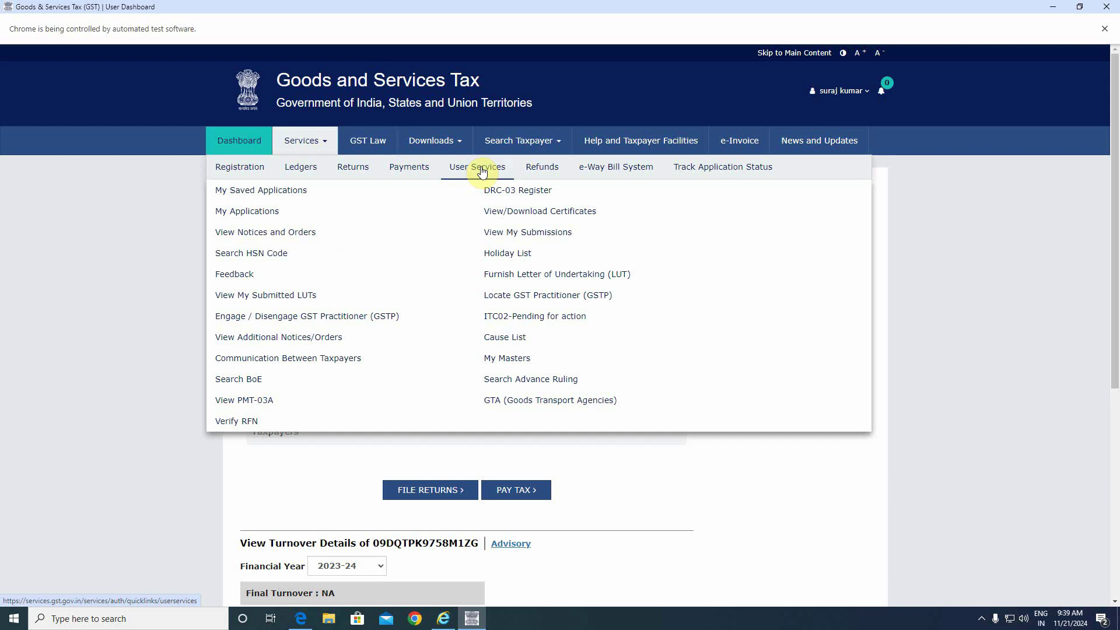
click(247, 210)
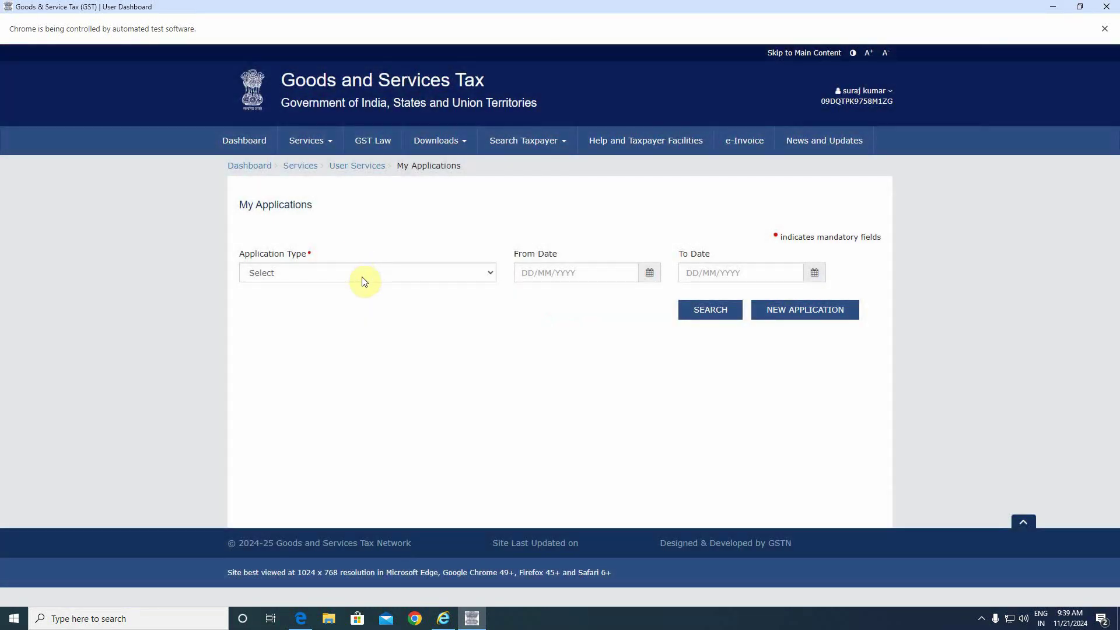
click(352, 275)
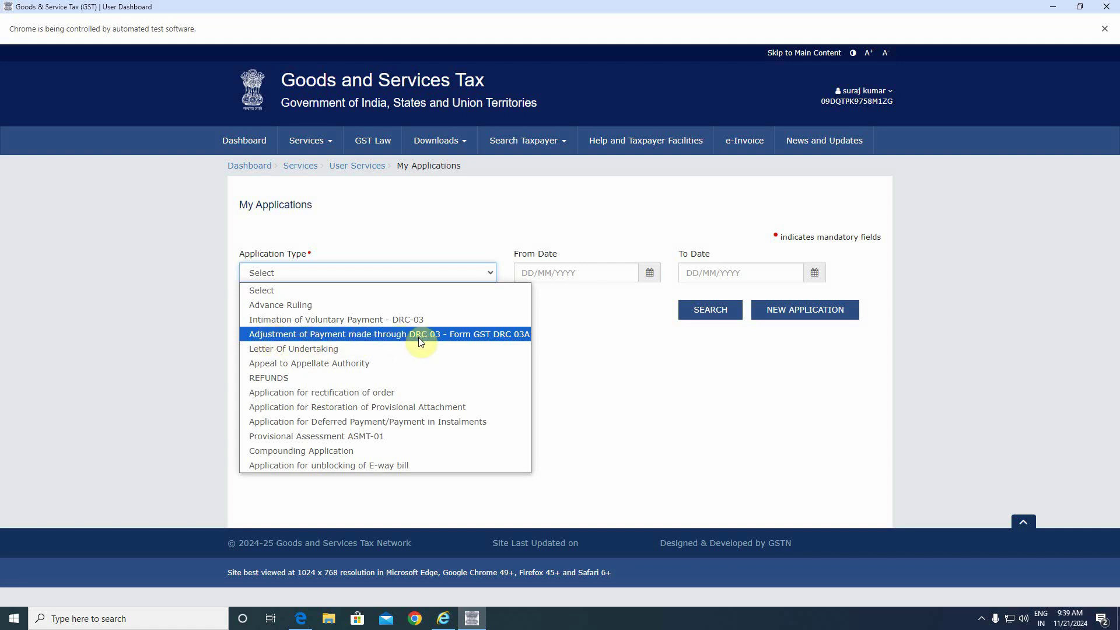
click(448, 344)
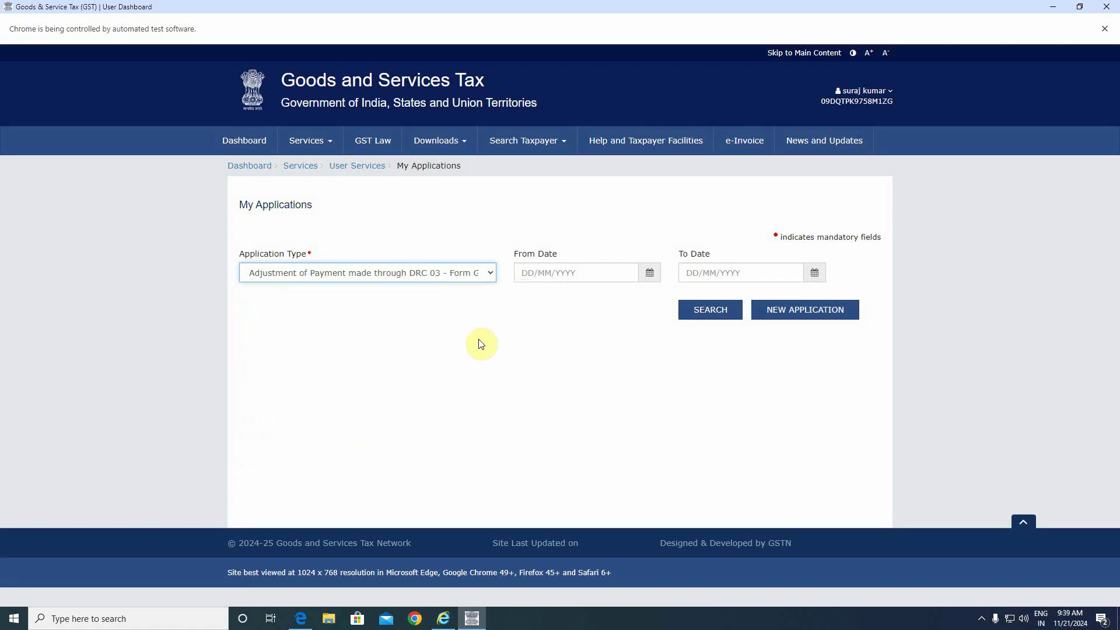
click(805, 318)
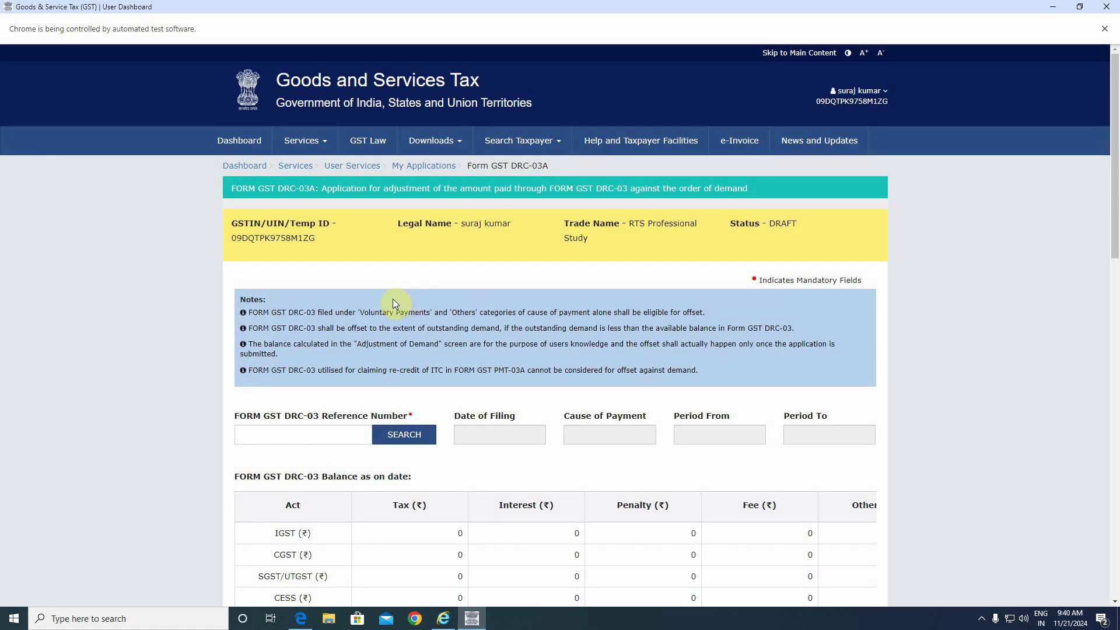
Step: Read the note on eligible payment categories and the FORM GST DRC-03 Reference Number label
drag(427, 328, 508, 313)
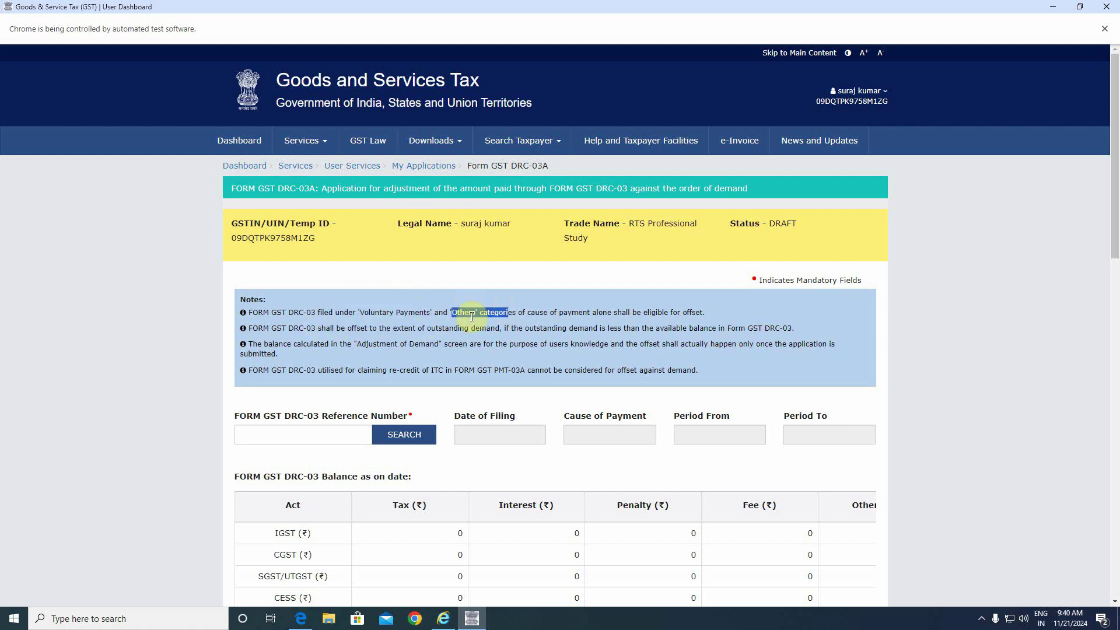
click(598, 326)
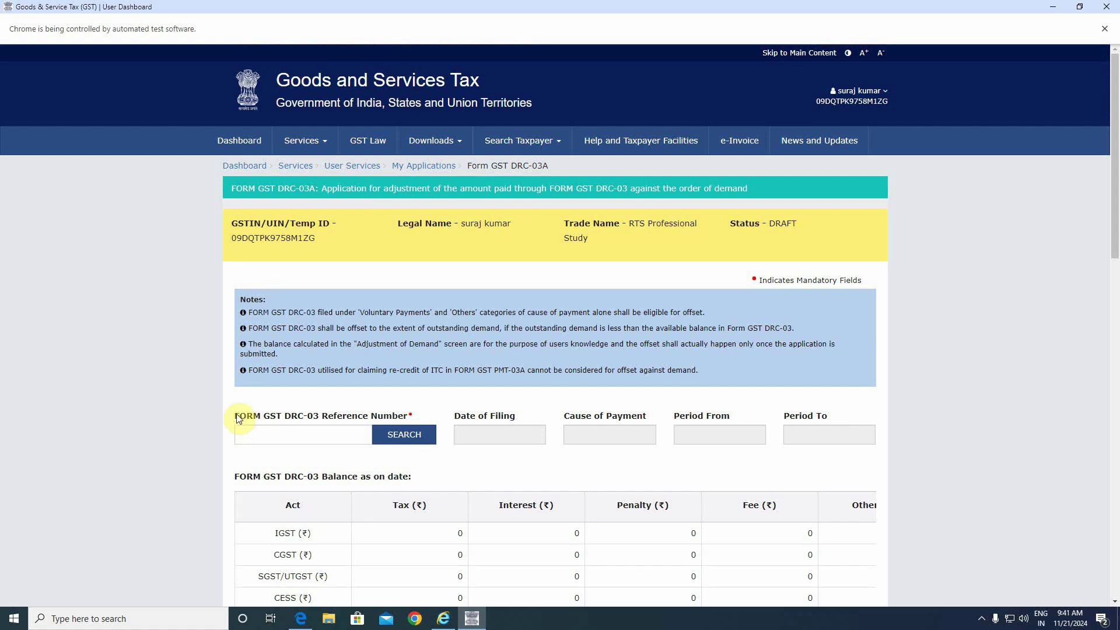
triple_click(401, 415)
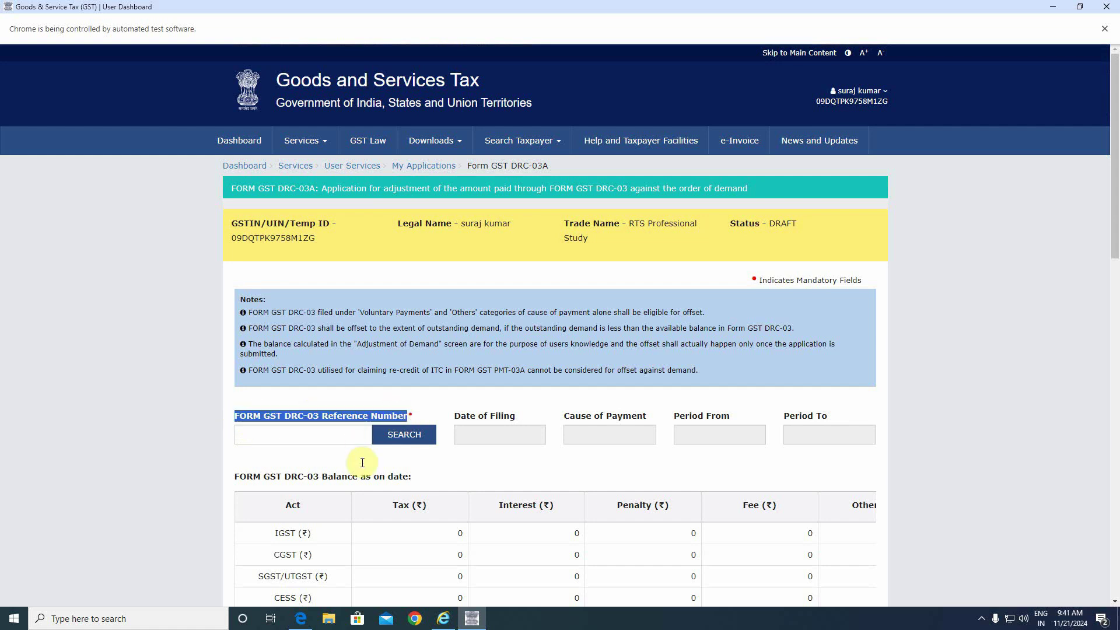
Step: Switch to the DRC-03 PDF in Edge and underline its ARN in red
click(330, 436)
click(301, 618)
scroll(320, 369, up, 2)
drag(254, 179, 375, 179)
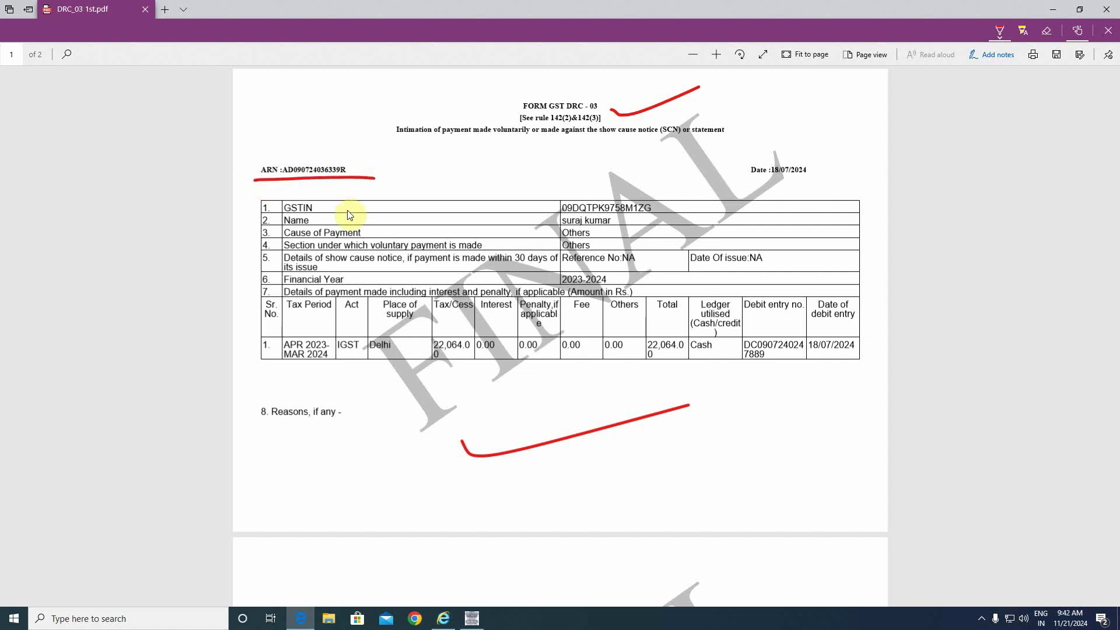
Step: Back in the GST portal, enter the ARN as the FORM GST DRC-03 reference number and search for the form
key(alt+Tab)
key(ctrl+v)
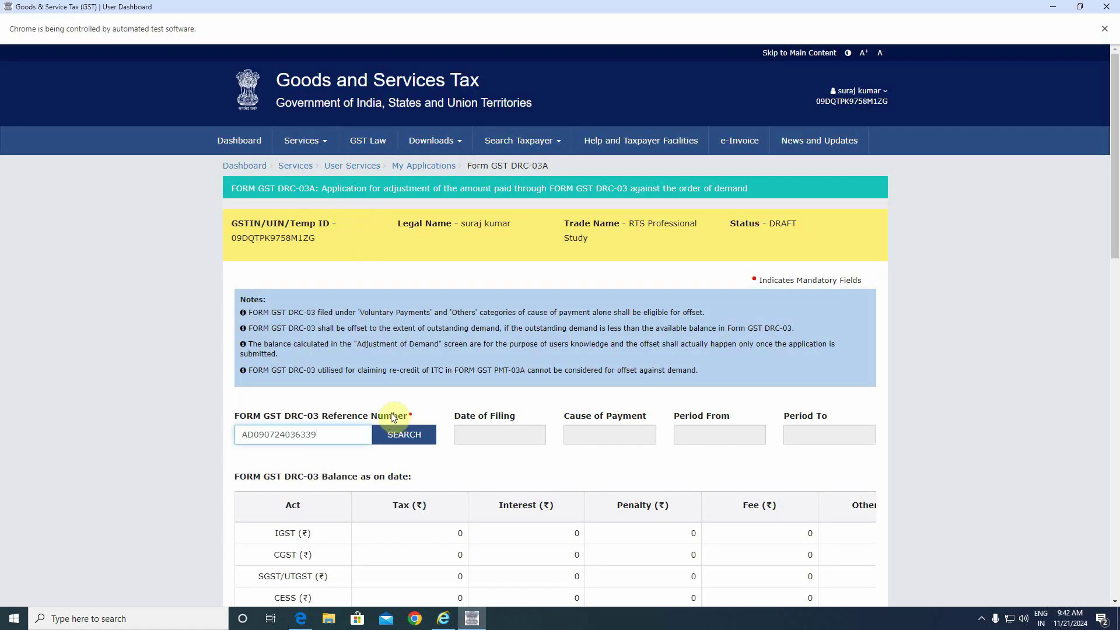
text(R)
click(405, 434)
Step: Review the filing date, cause of payment, period and the DRC-03 balance table through to the Total Payment column
scroll(463, 388, down, 2)
drag(456, 318, 627, 321)
click(587, 336)
click(623, 355)
double_click(706, 315)
scroll(685, 356, down, 2)
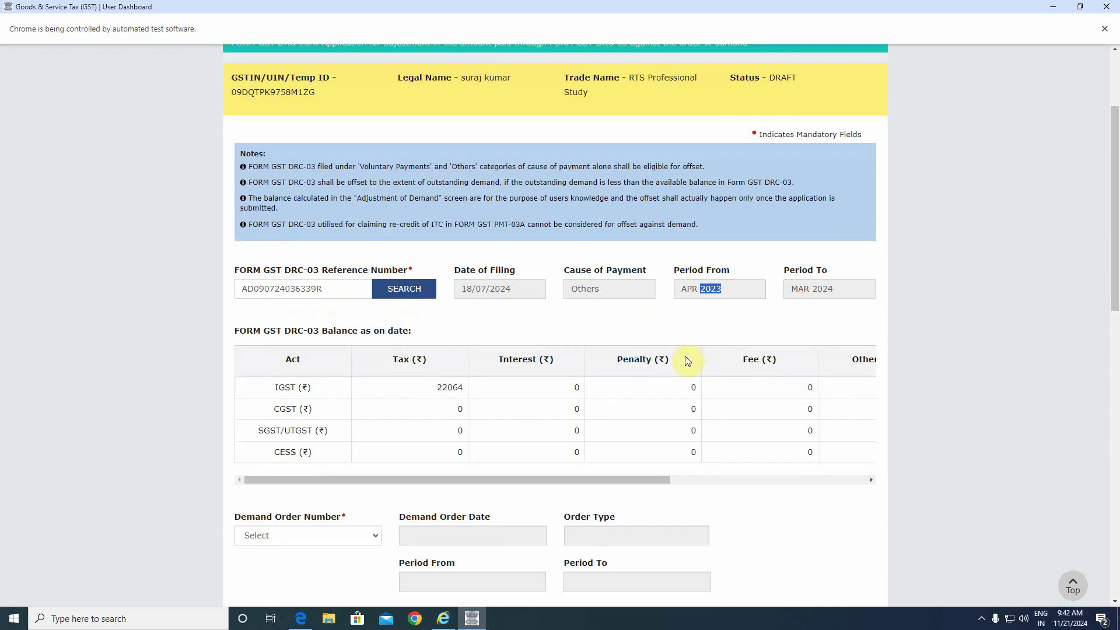
click(684, 355)
double_click(446, 300)
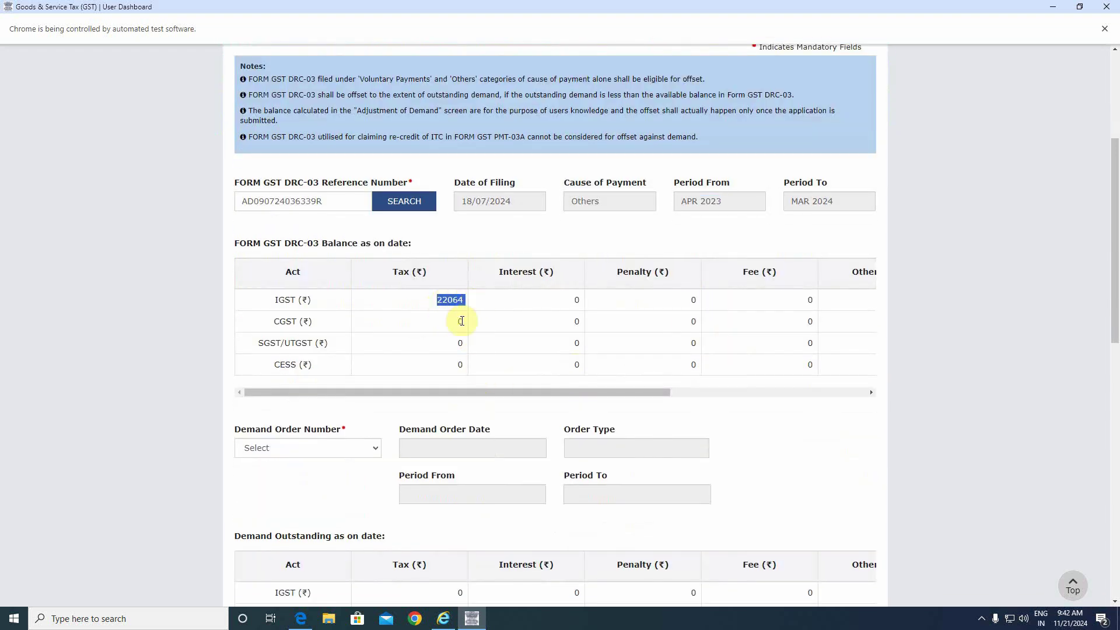
drag(471, 393, 711, 392)
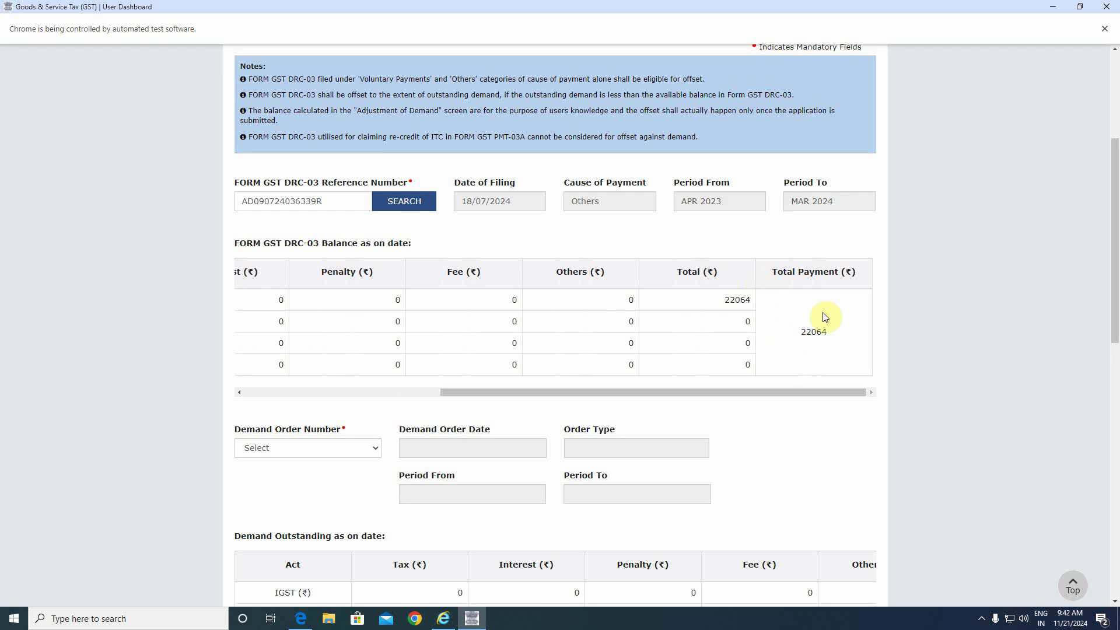
scroll(785, 397, left, 6)
scroll(396, 402, down, 2)
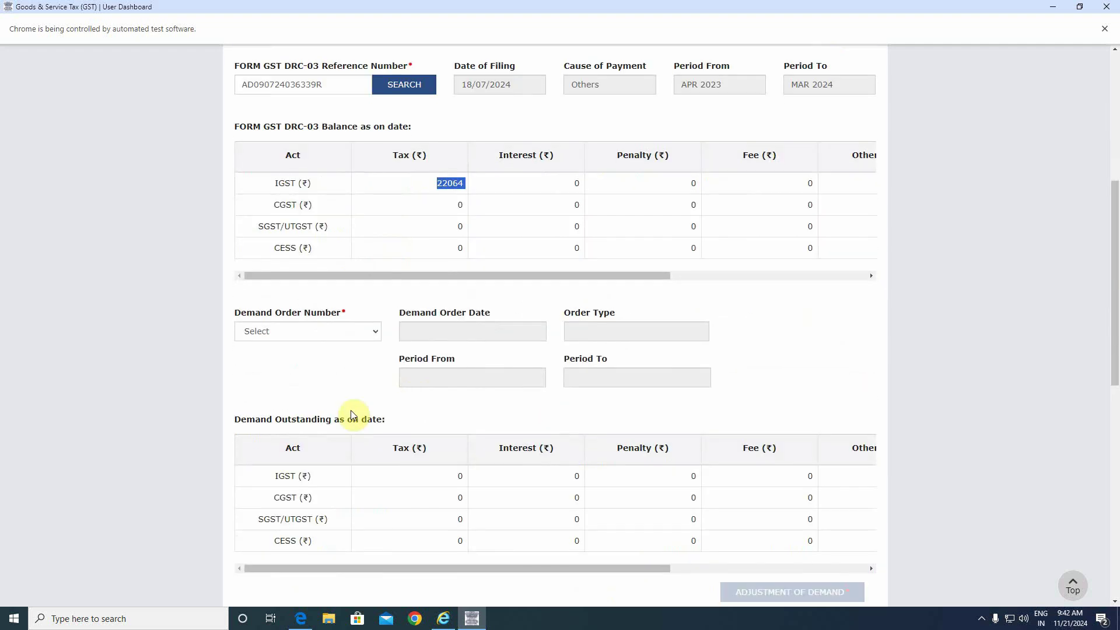
Step: Check which orders are offered for the Demand Order Number
click(328, 343)
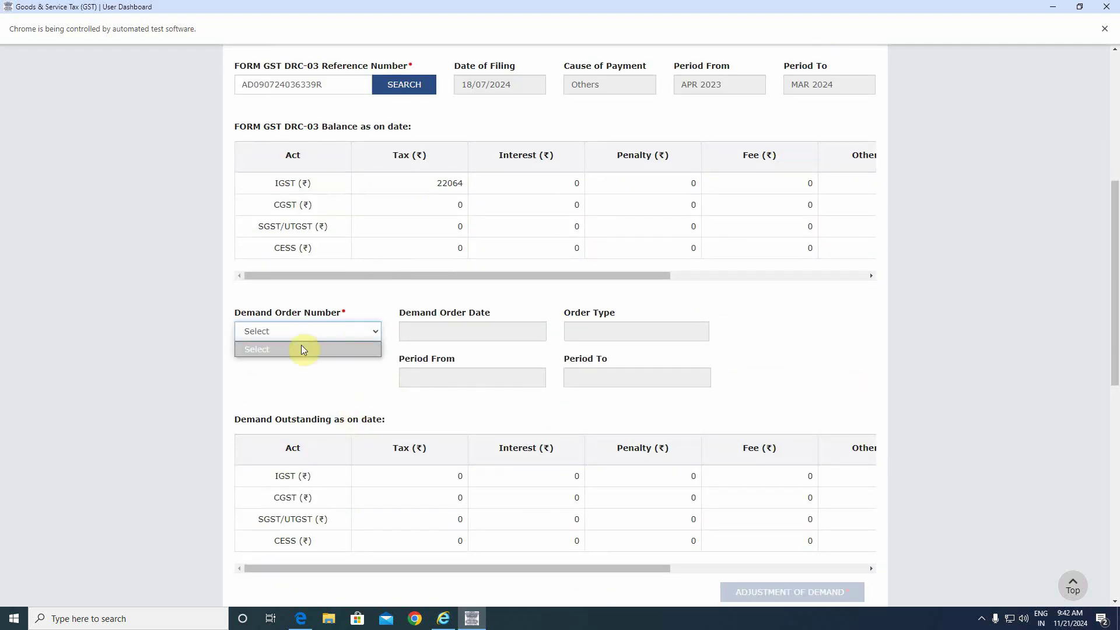
click(298, 377)
click(335, 331)
click(330, 386)
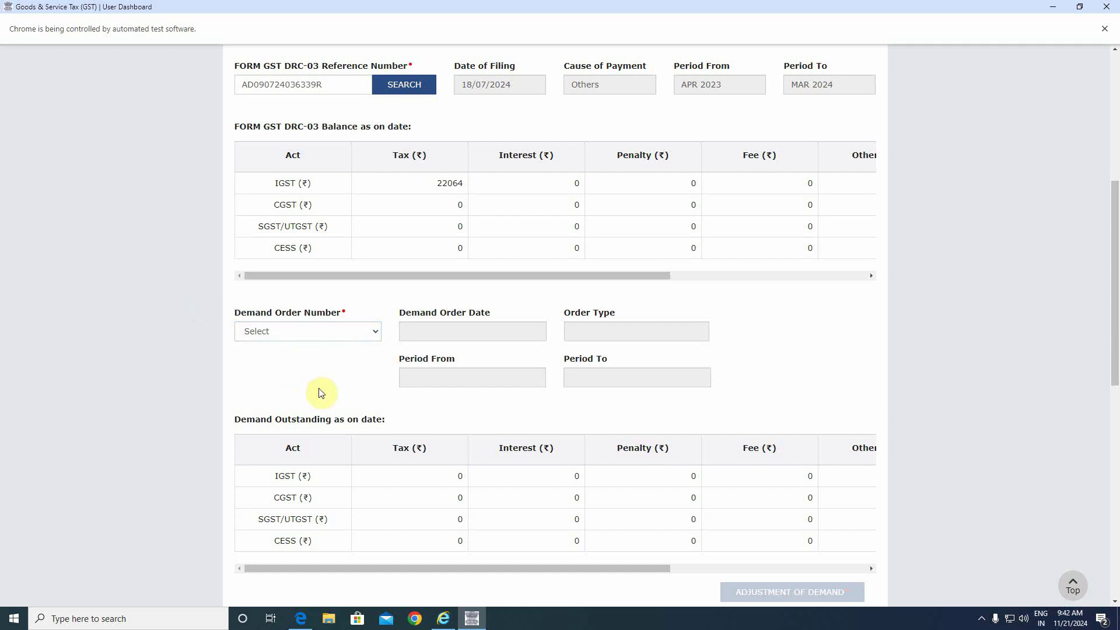
scroll(321, 392, up, 6)
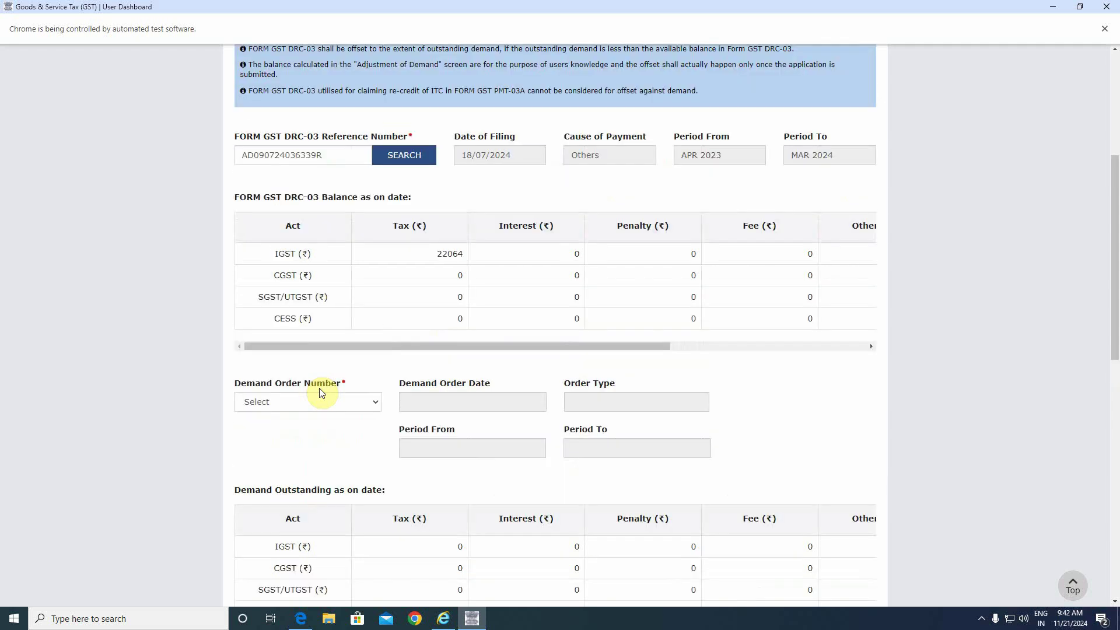
scroll(569, 329, down, 6)
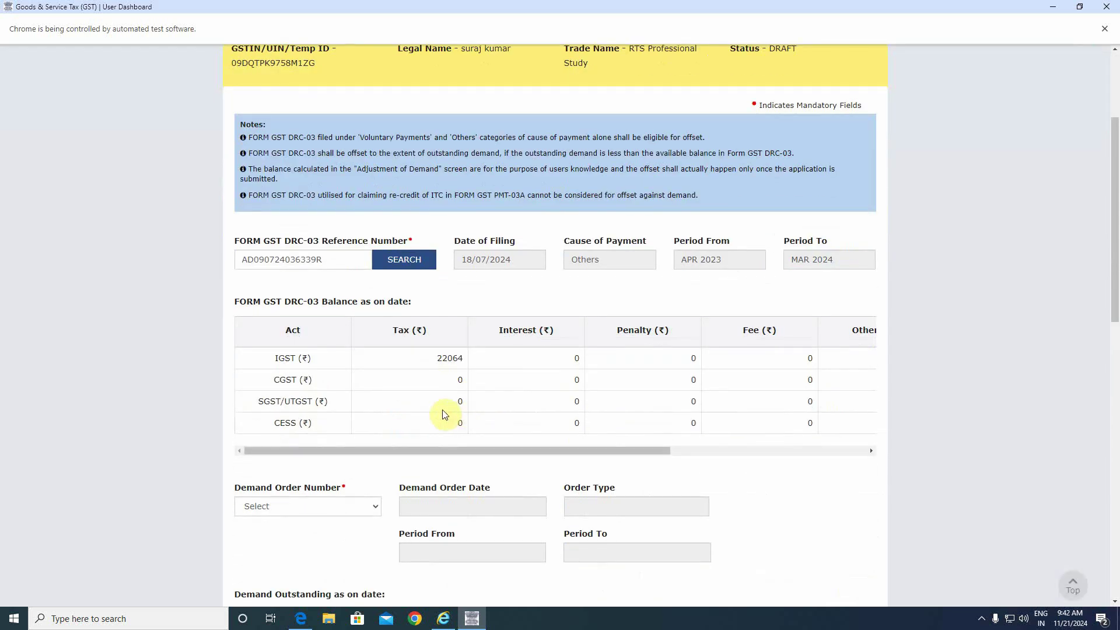
click(336, 334)
click(334, 357)
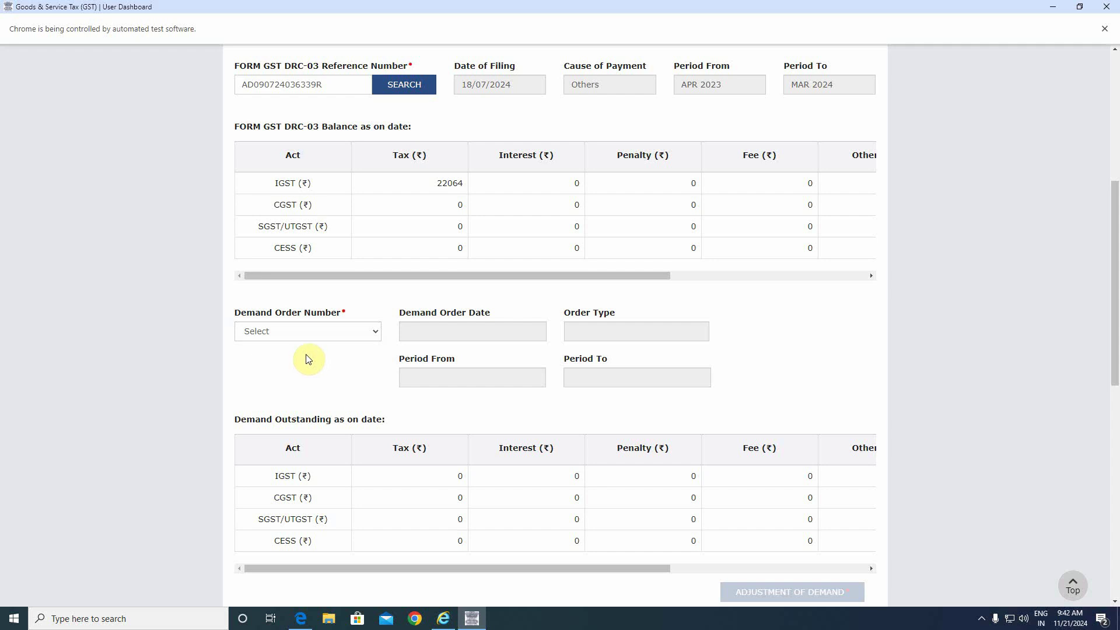
click(298, 334)
click(300, 375)
click(341, 332)
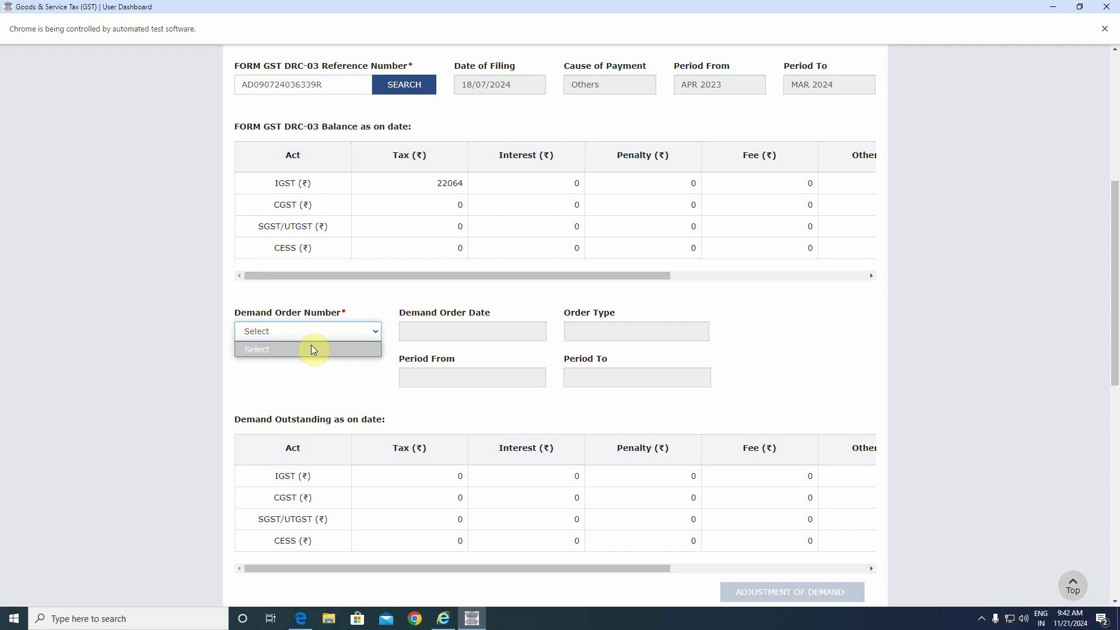
click(357, 380)
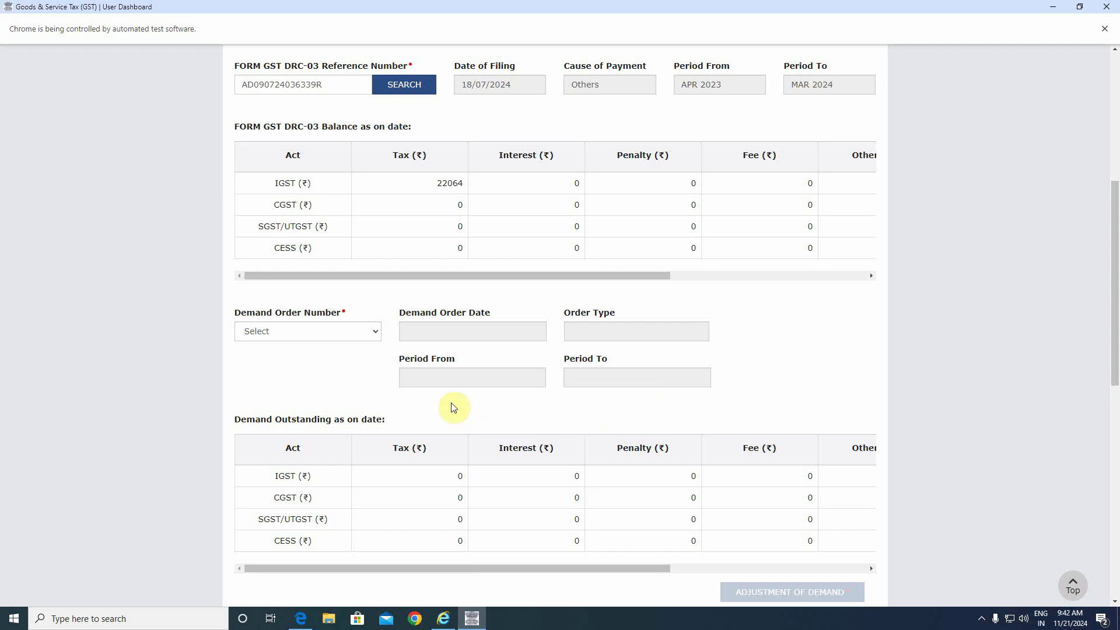
Step: Examine the Demand Outstanding table across to its Total Balance column
scroll(502, 377, down, 2)
drag(472, 452, 429, 453)
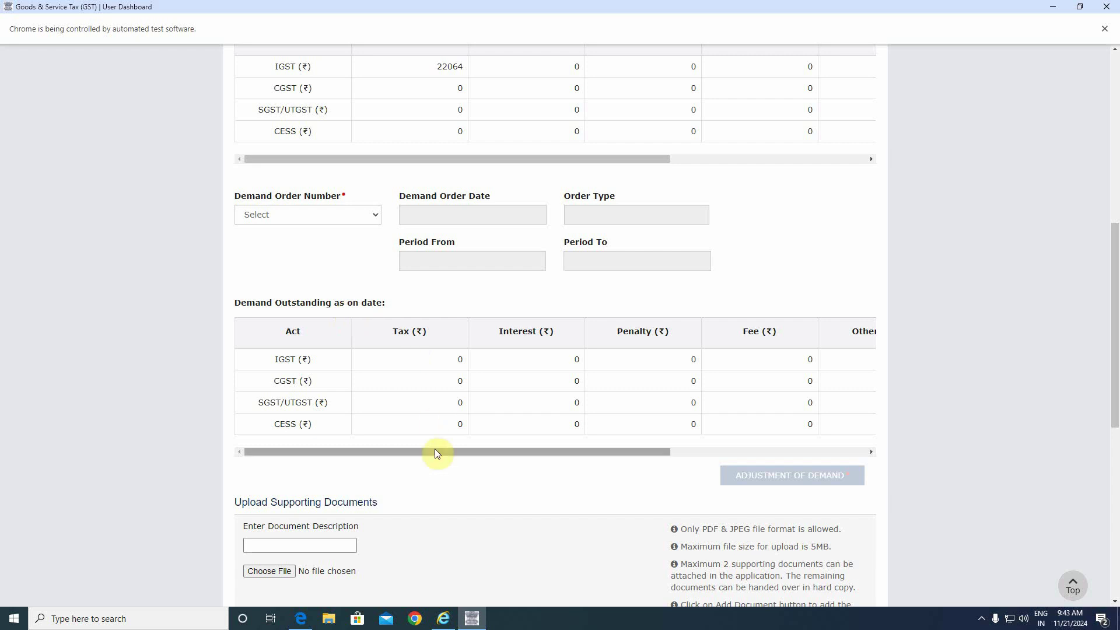
drag(435, 452, 673, 481)
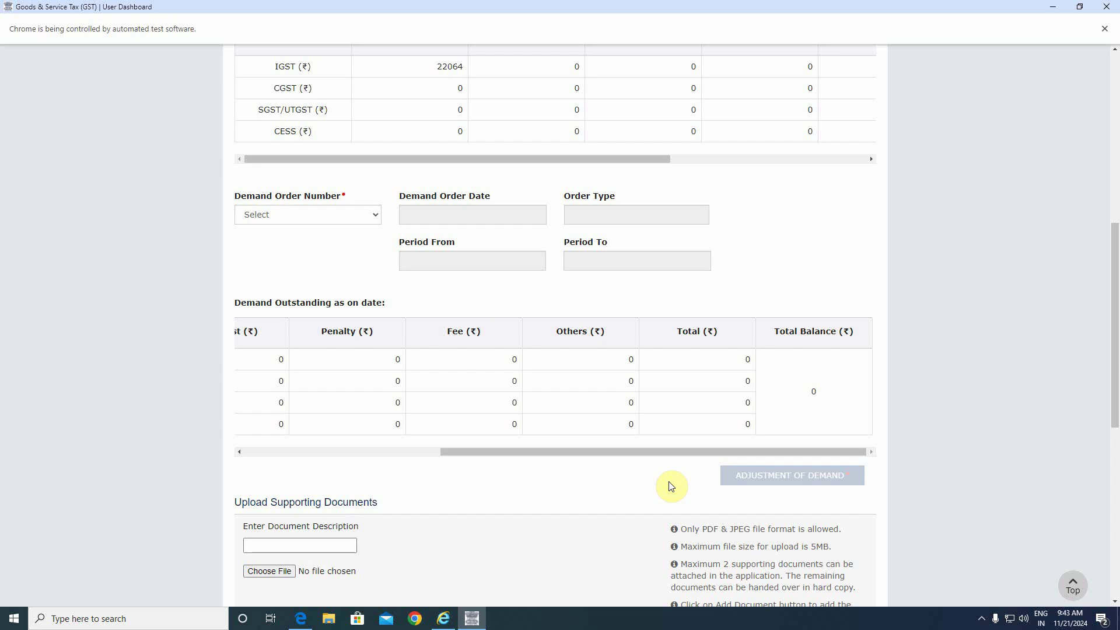
drag(807, 391, 836, 391)
click(651, 473)
scroll(654, 424, down, 3)
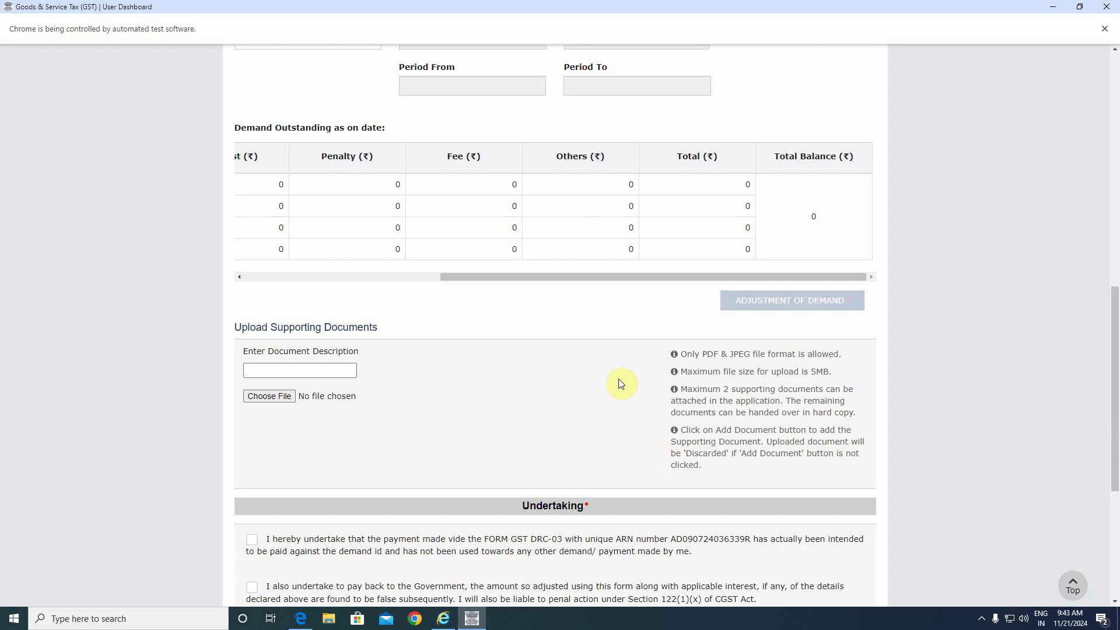
scroll(658, 371, up, 2)
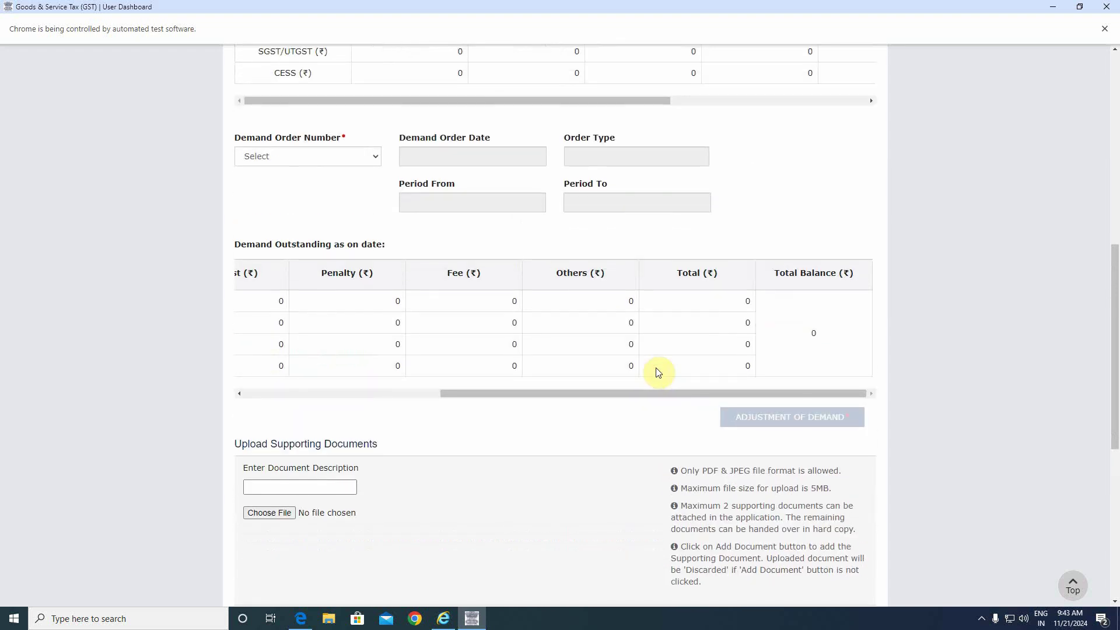
drag(638, 398, 462, 400)
Step: Review the supporting document upload rules, the undertaking and verification declarations, and the filing options of the form
scroll(309, 414, down, 2)
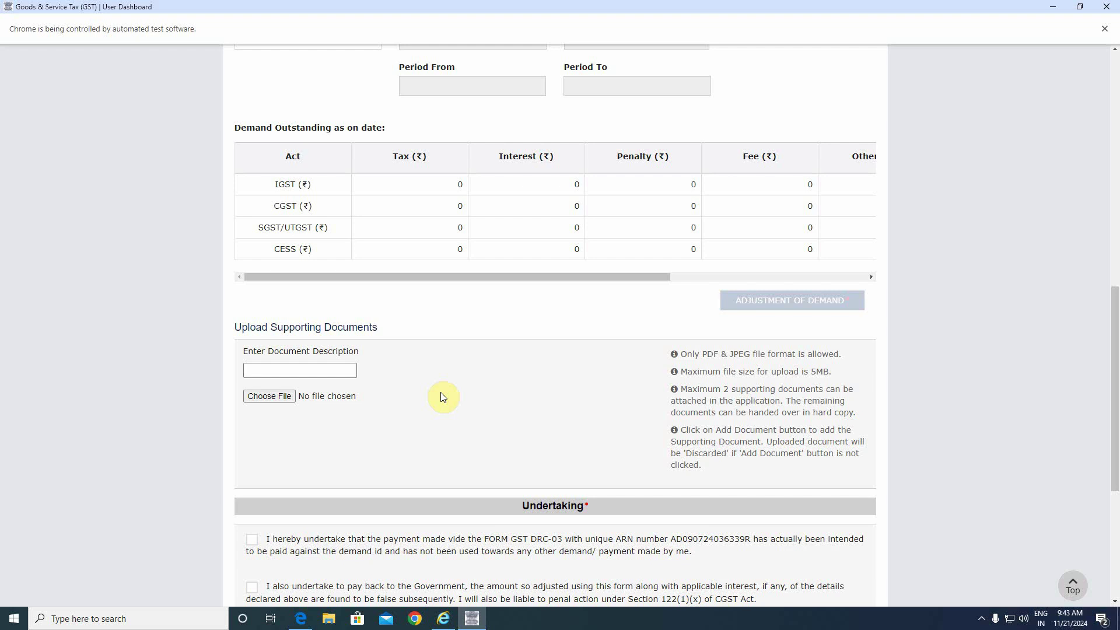
drag(681, 391, 853, 416)
scroll(408, 379, down, 2)
click(429, 339)
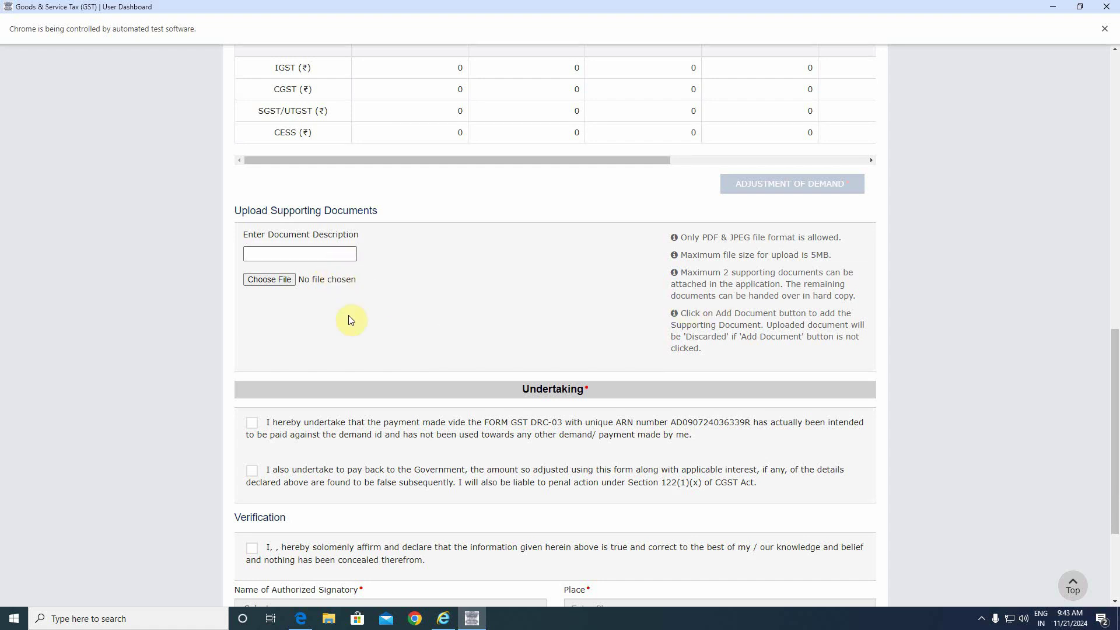
scroll(408, 323, down, 2)
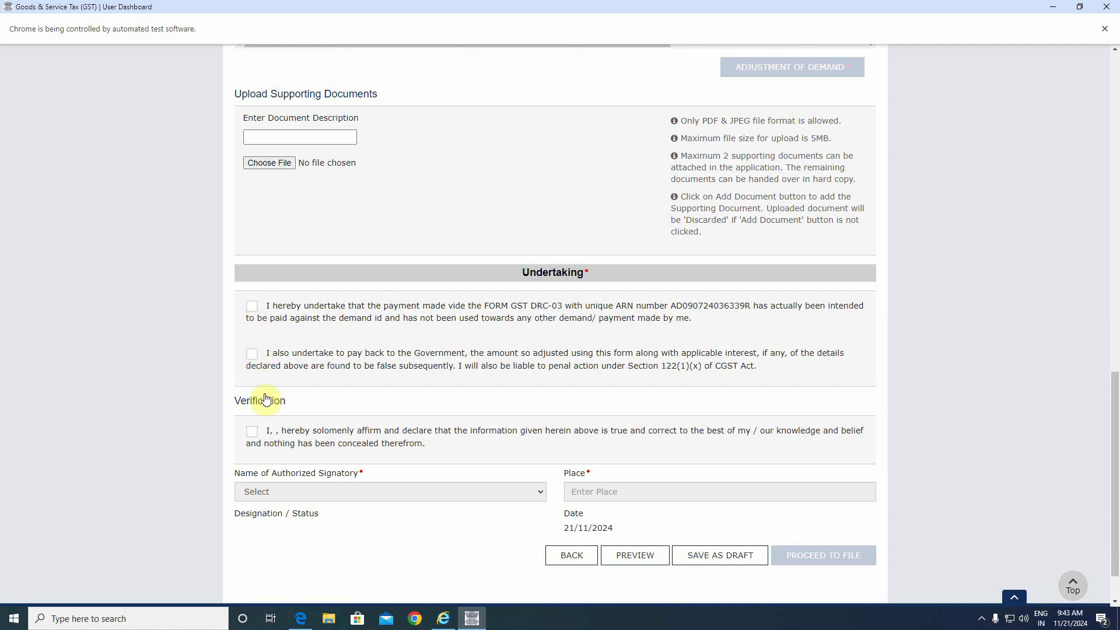
scroll(283, 454, down, 1)
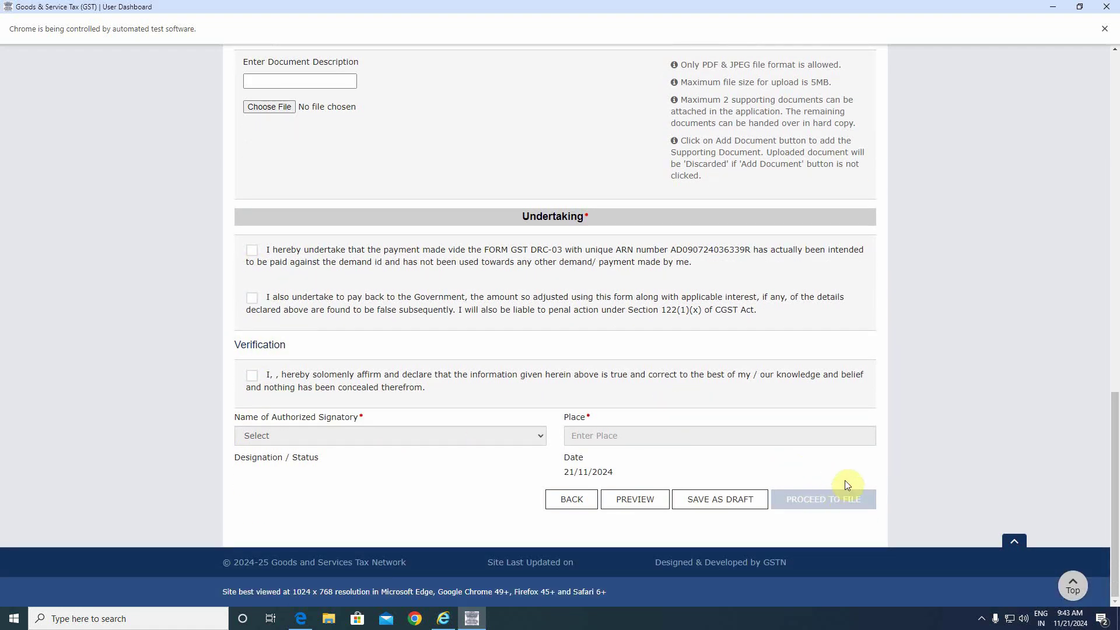
scroll(703, 412, up, 3)
scroll(702, 409, down, 3)
scroll(700, 432, up, 1)
scroll(699, 440, up, 13)
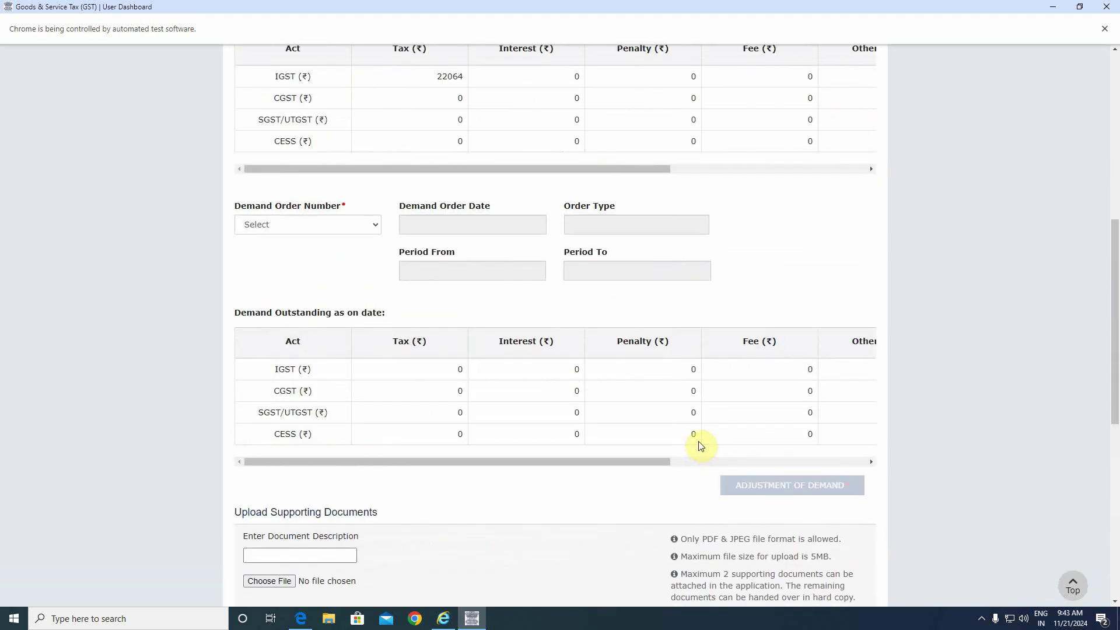
Step: Compare the DRC-03 balance table with the demand order fields, the Demand Outstanding table and the Adjustment of Demand option
scroll(700, 445, down, 2)
scroll(699, 443, down, 10)
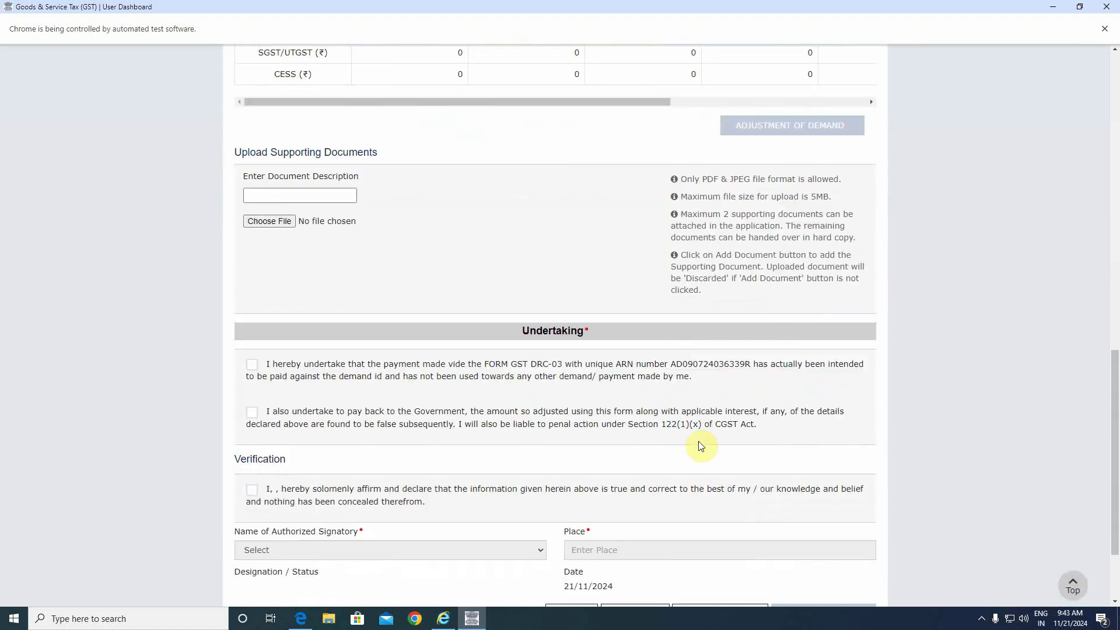
scroll(698, 441, up, 9)
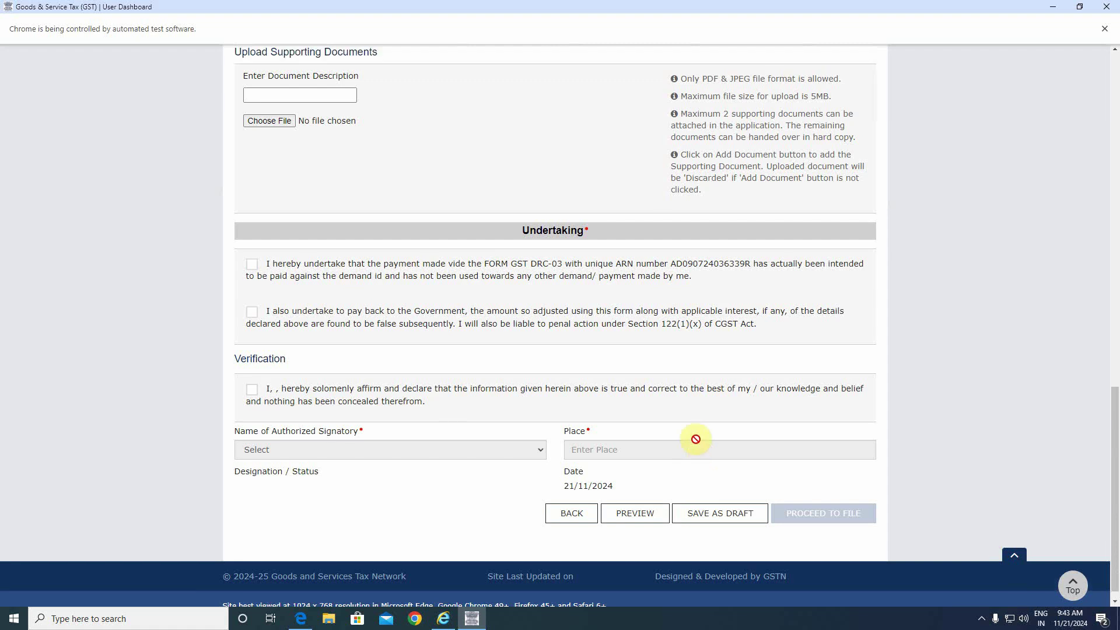
scroll(692, 439, up, 2)
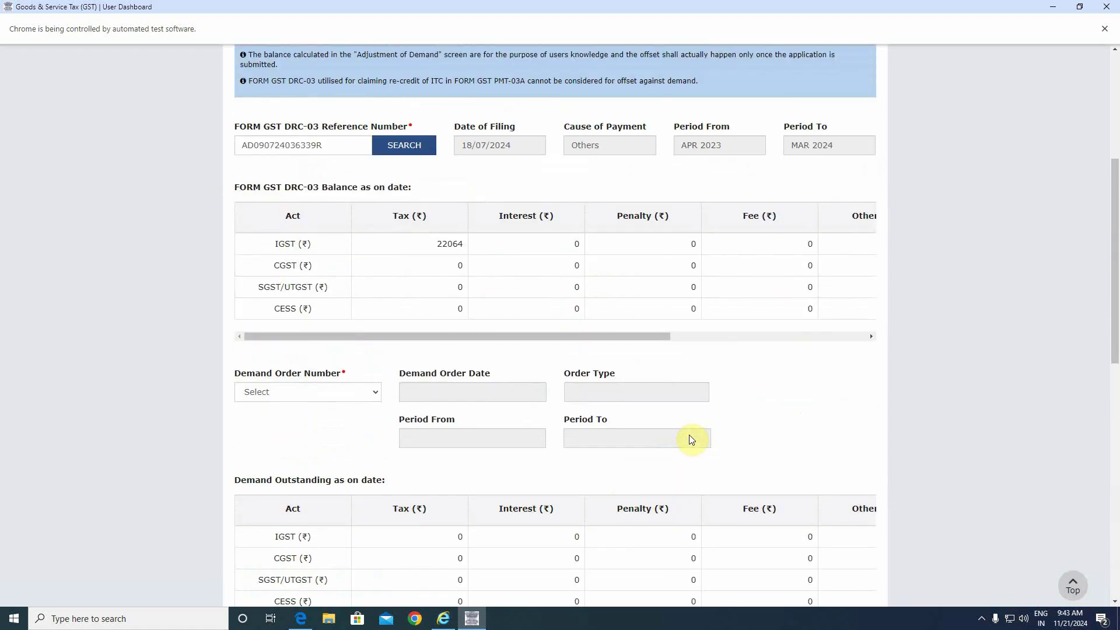
scroll(692, 439, down, 2)
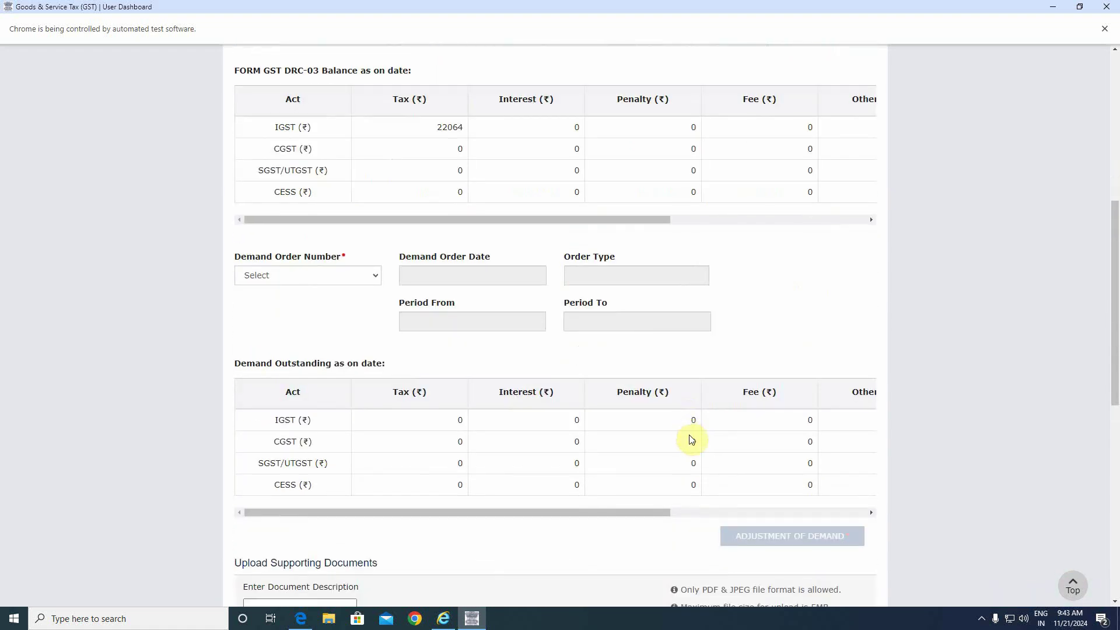
scroll(691, 439, up, 1)
scroll(690, 440, down, 2)
scroll(640, 473, down, 1)
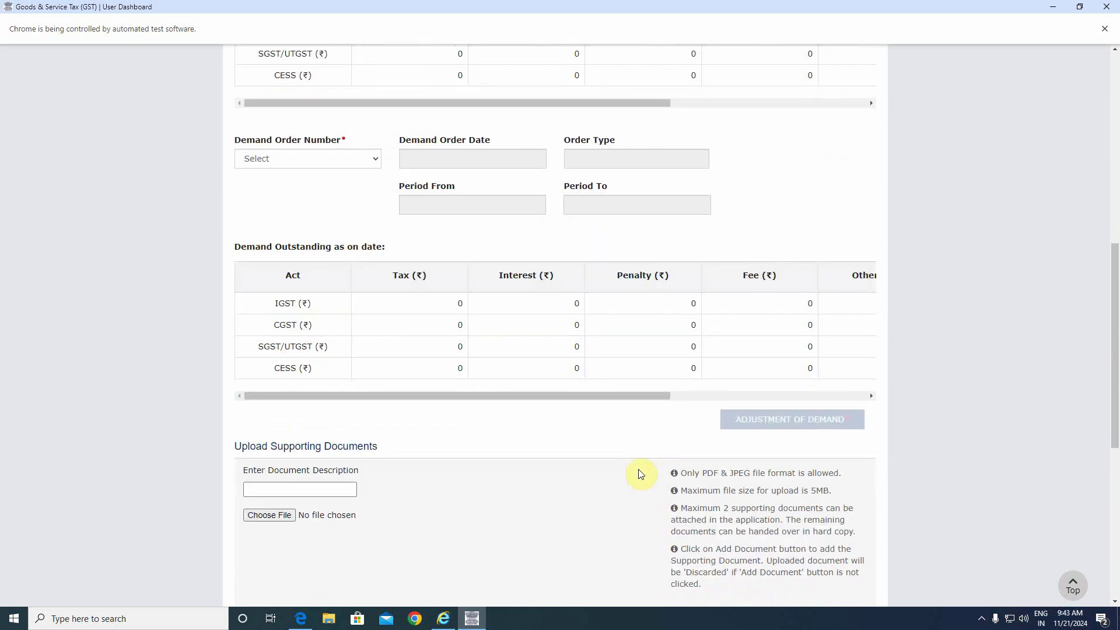
scroll(640, 474, up, 2)
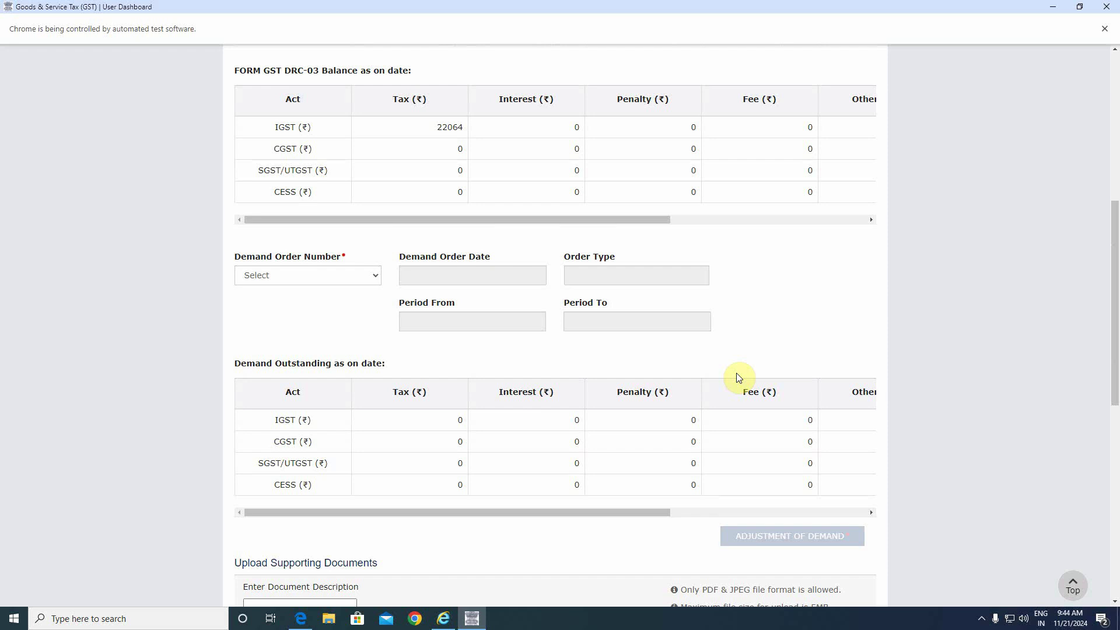
scroll(736, 377, down, 3)
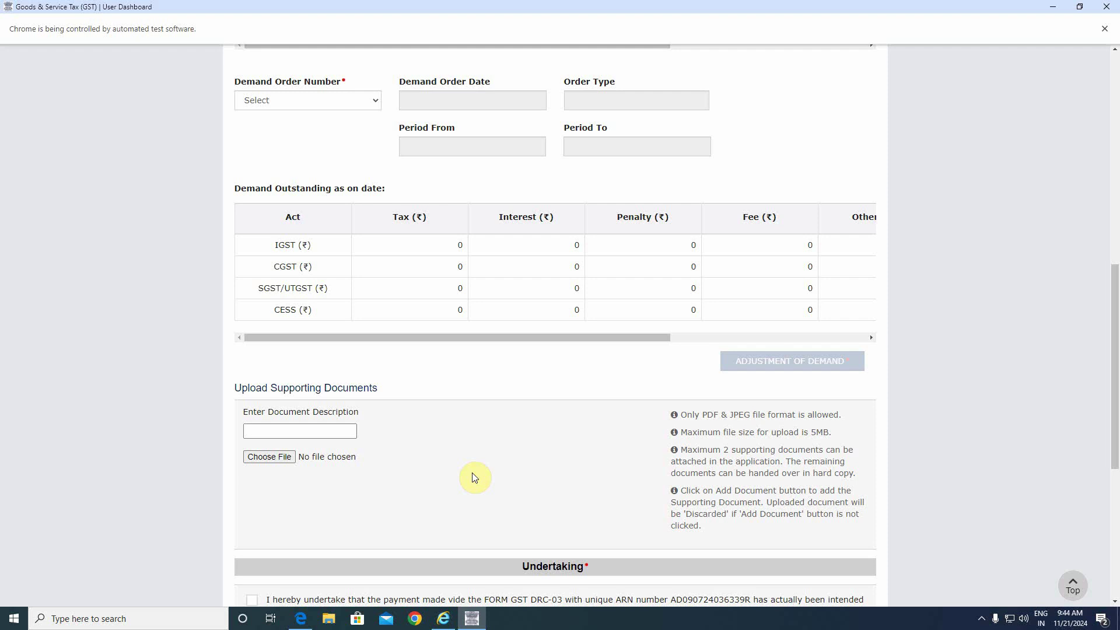
Step: Recheck the offset eligibility notes and DRC-03 payment details against the demand order section
scroll(555, 372, up, 7)
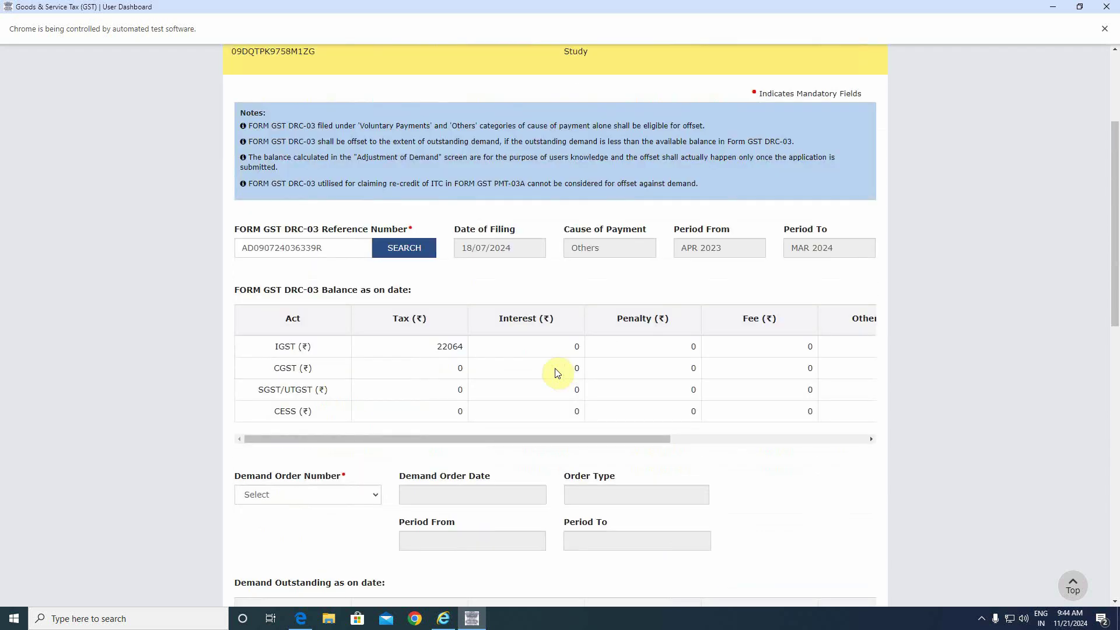
drag(557, 453, 342, 438)
scroll(393, 394, down, 5)
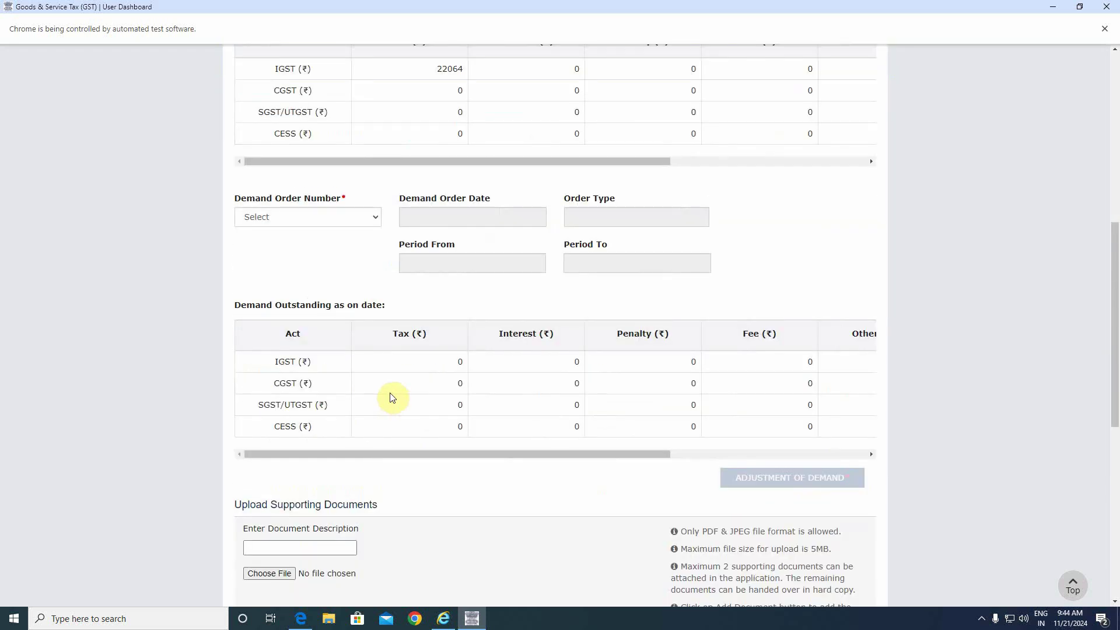
scroll(392, 398, down, 2)
scroll(392, 398, up, 8)
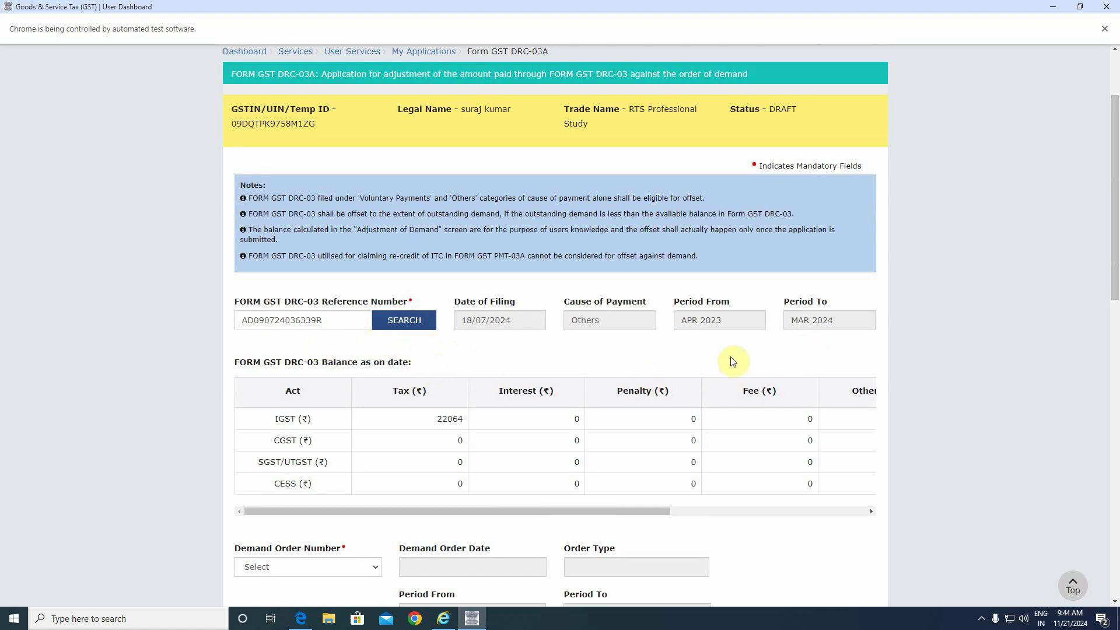
scroll(646, 382, down, 4)
scroll(590, 366, down, 3)
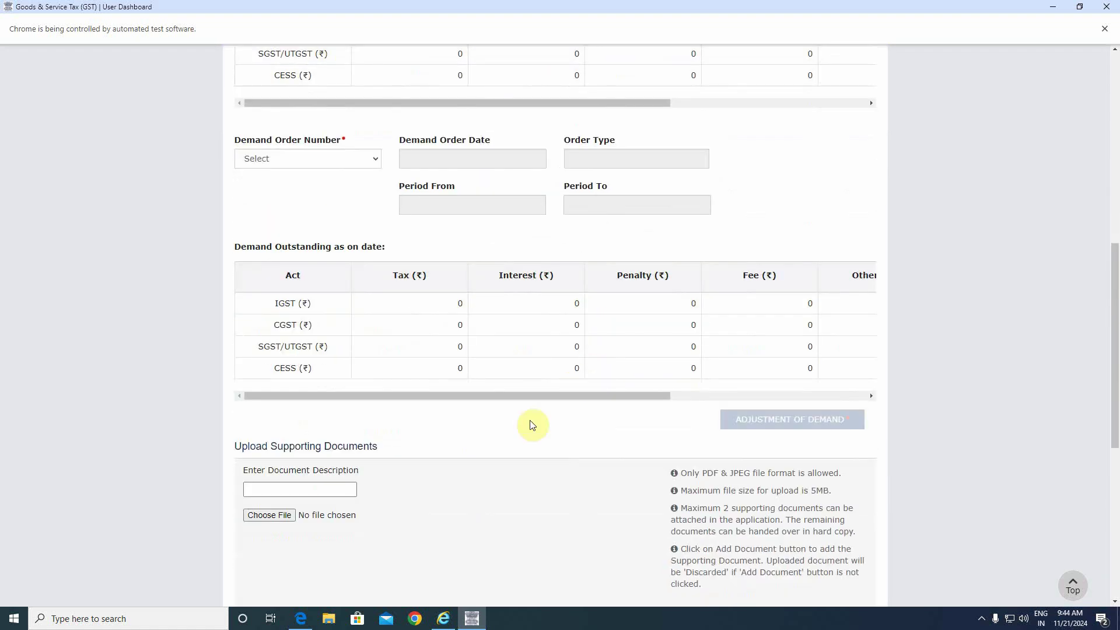
scroll(532, 425, up, 9)
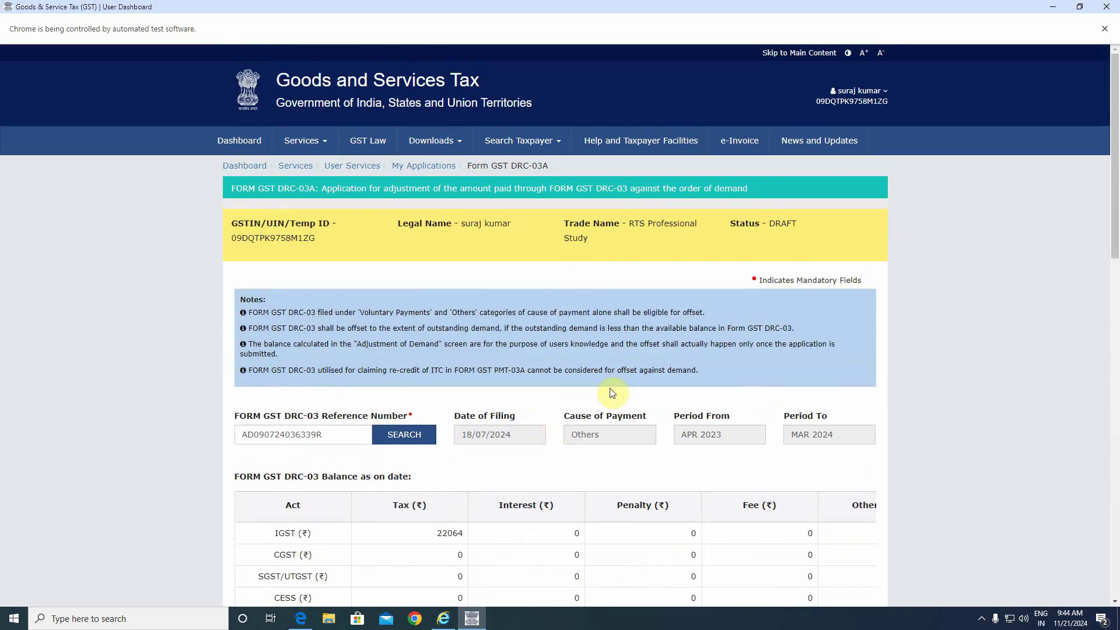
Step: Look over the whole DRC-03A form once more, from the demand order fields through the undertaking, verification and filing options
scroll(563, 413, down, 7)
scroll(563, 409, down, 1)
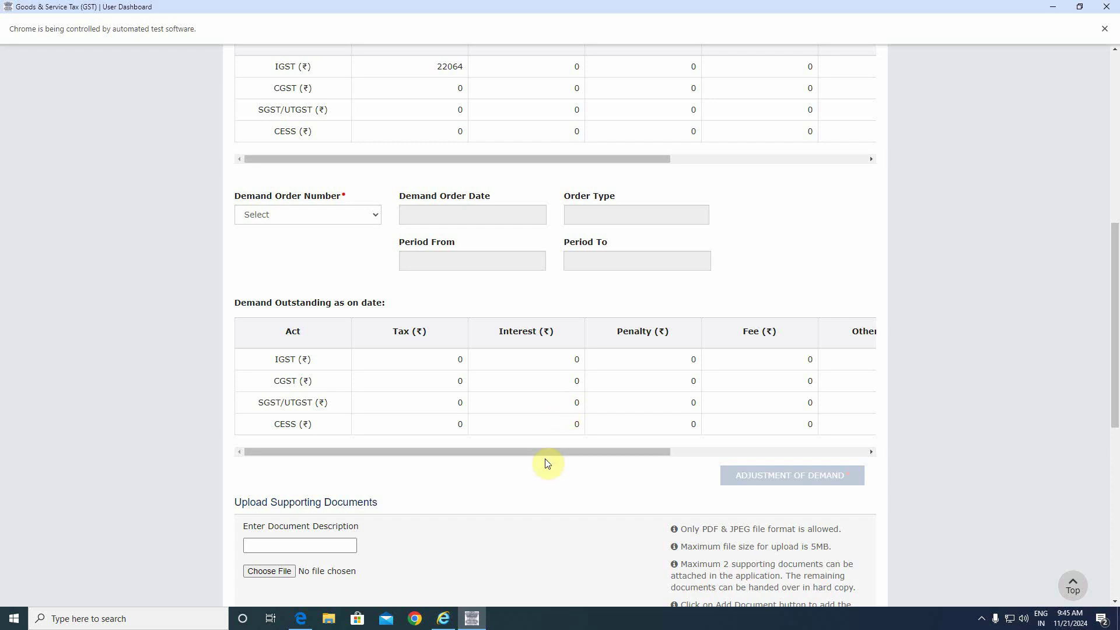
scroll(522, 478, down, 3)
scroll(524, 463, up, 1)
scroll(519, 450, down, 6)
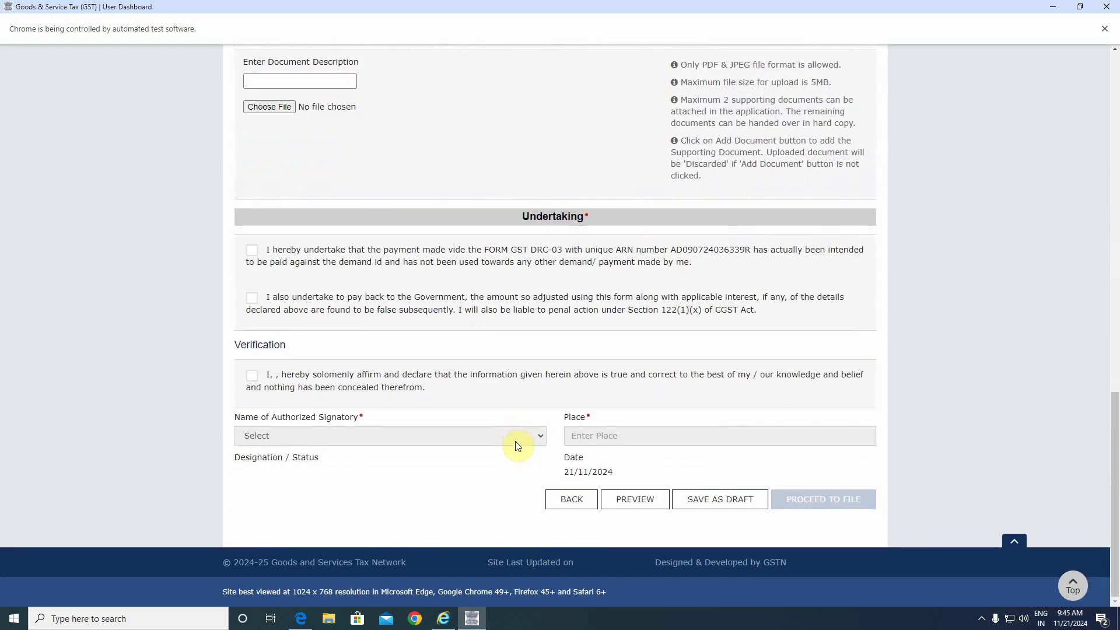
scroll(516, 445, up, 15)
scroll(517, 445, up, 1)
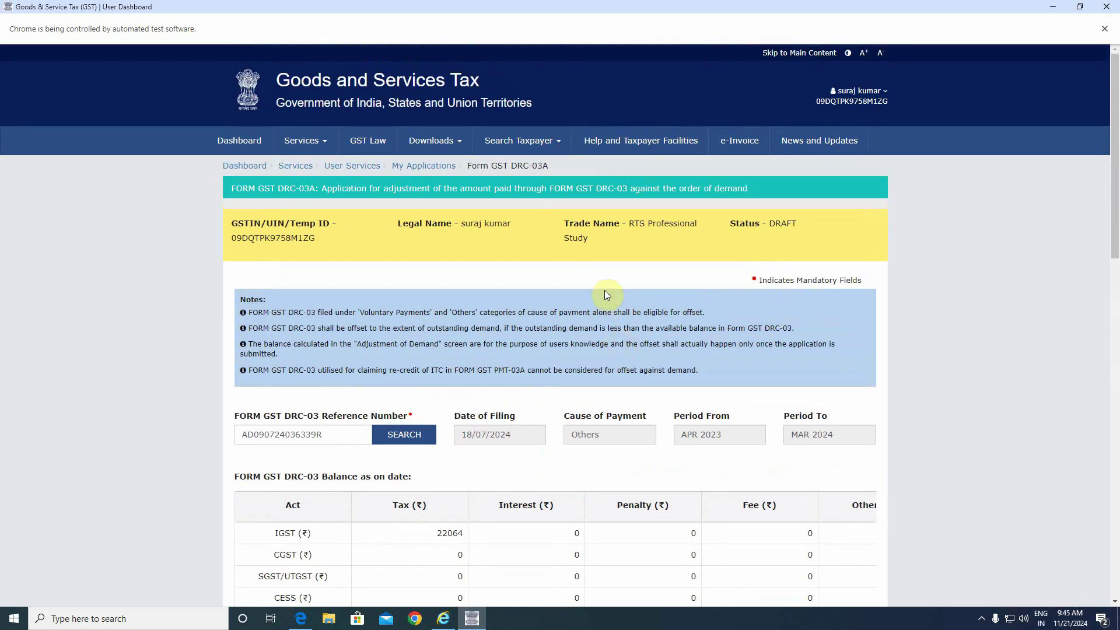